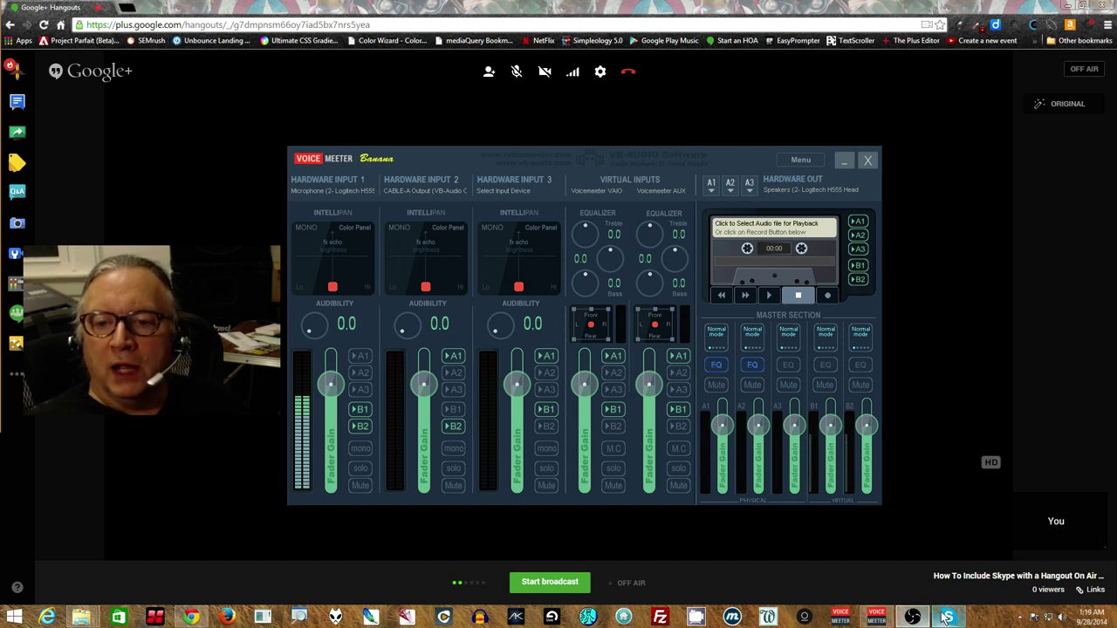
# - Review the Windows playback and recording devices in the Sound dialog, then close it unchanged
pyautogui.moveTo(948, 619)
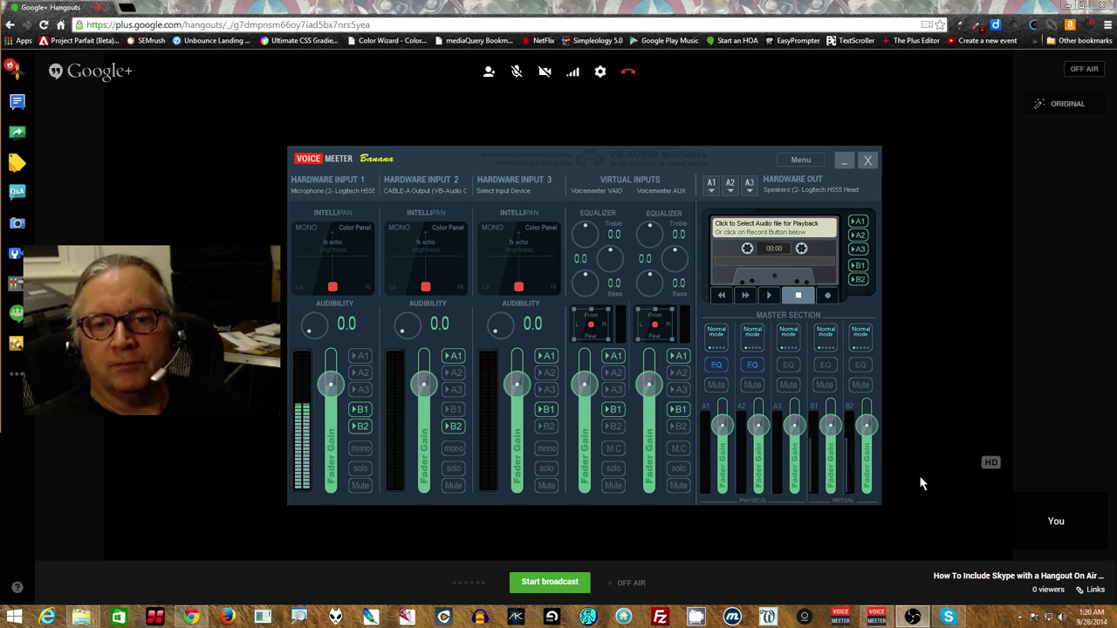
pyautogui.rightClick(1061, 617)
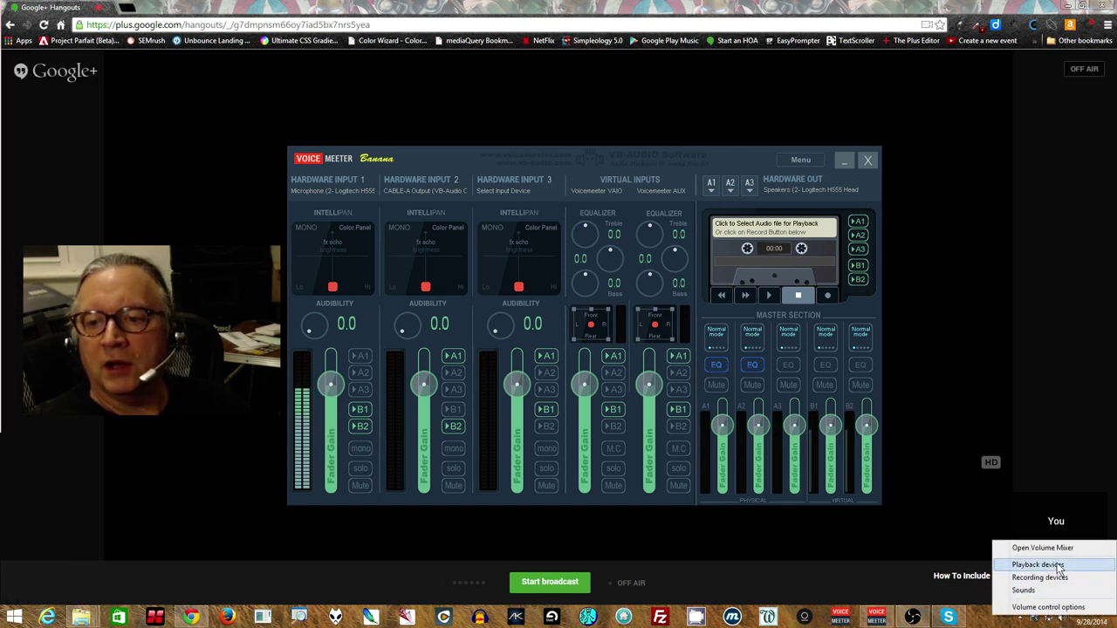
pyautogui.click(1038, 566)
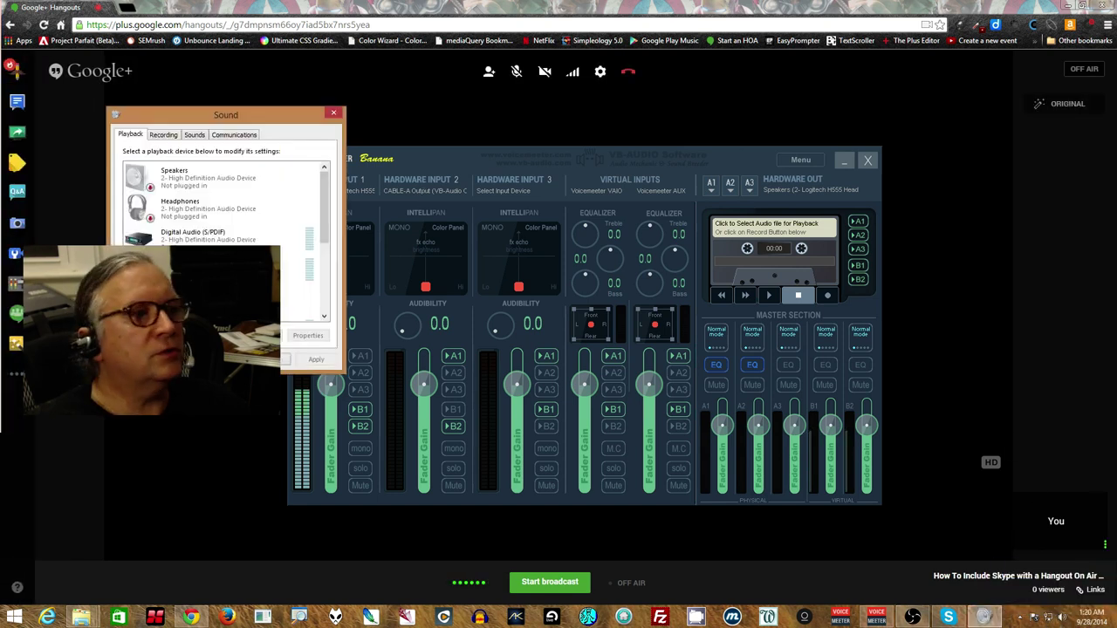
pyautogui.moveTo(164, 115); pyautogui.dragTo(344, 99)
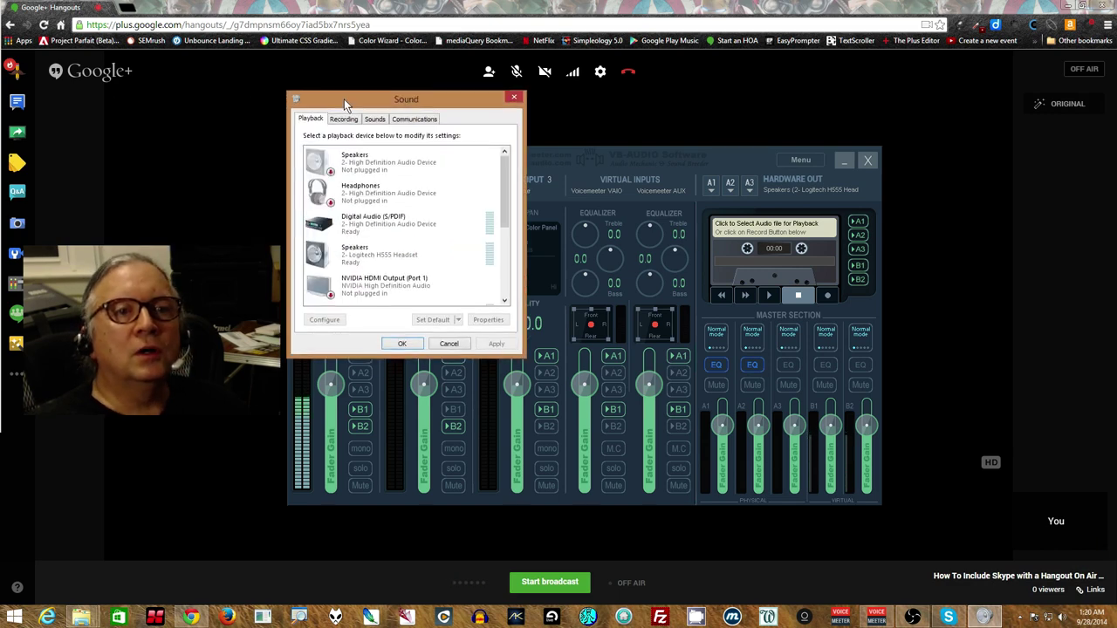
pyautogui.scroll(-5, 502, 180)
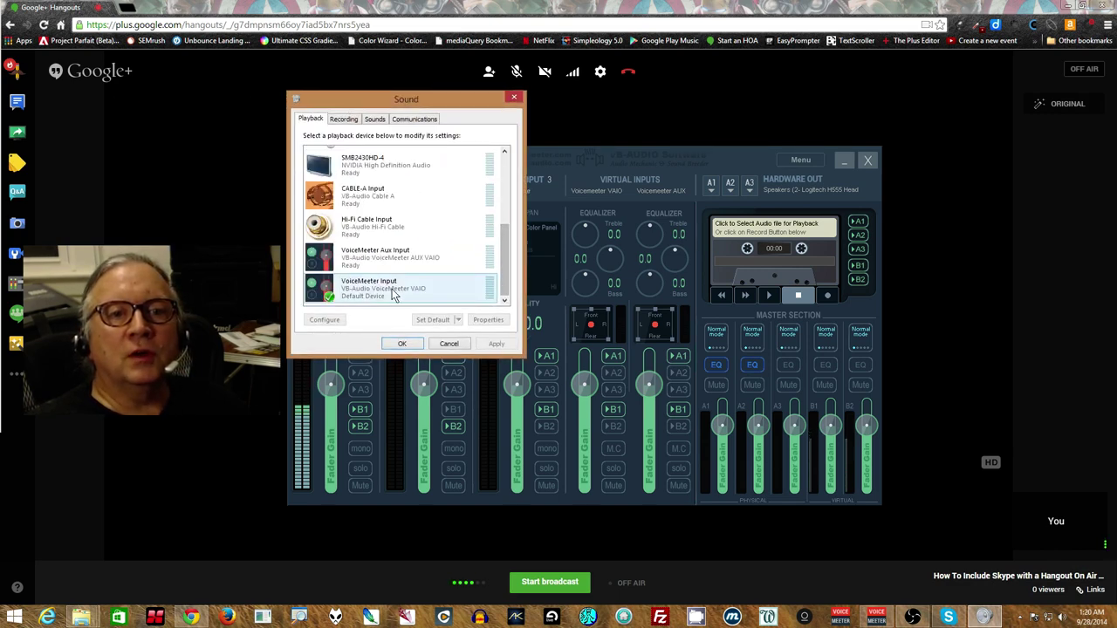
pyautogui.click(344, 122)
pyautogui.scroll(-3, 502, 199)
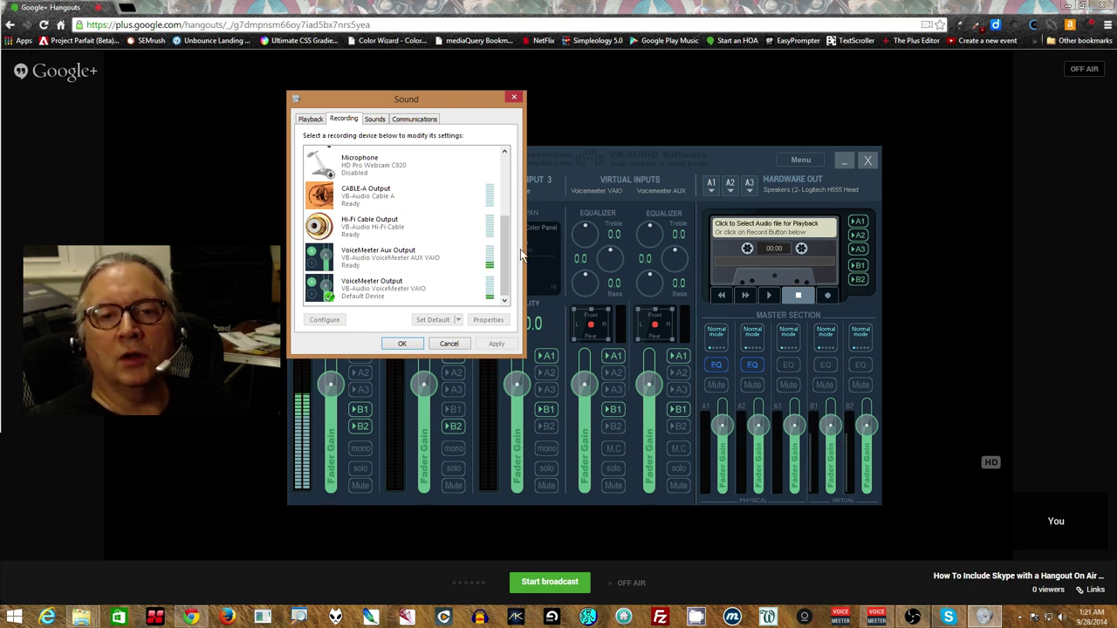
pyautogui.click(451, 343)
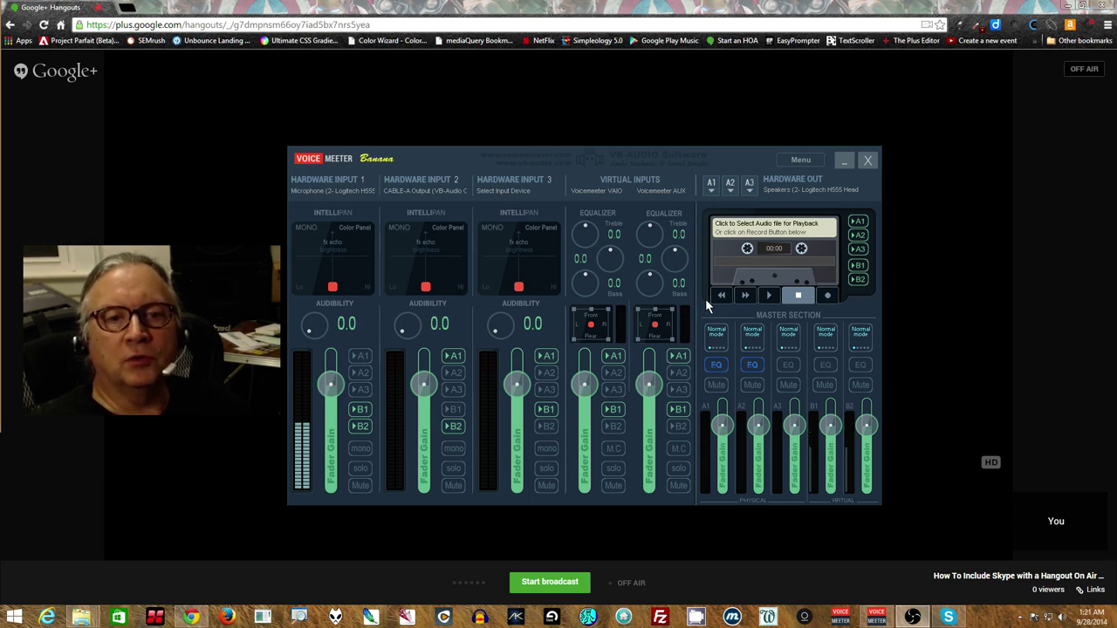
# - Set the Hangout microphone to VoiceMeeter Output and speakers to CABLE-A Input, and save
pyautogui.click(383, 102)
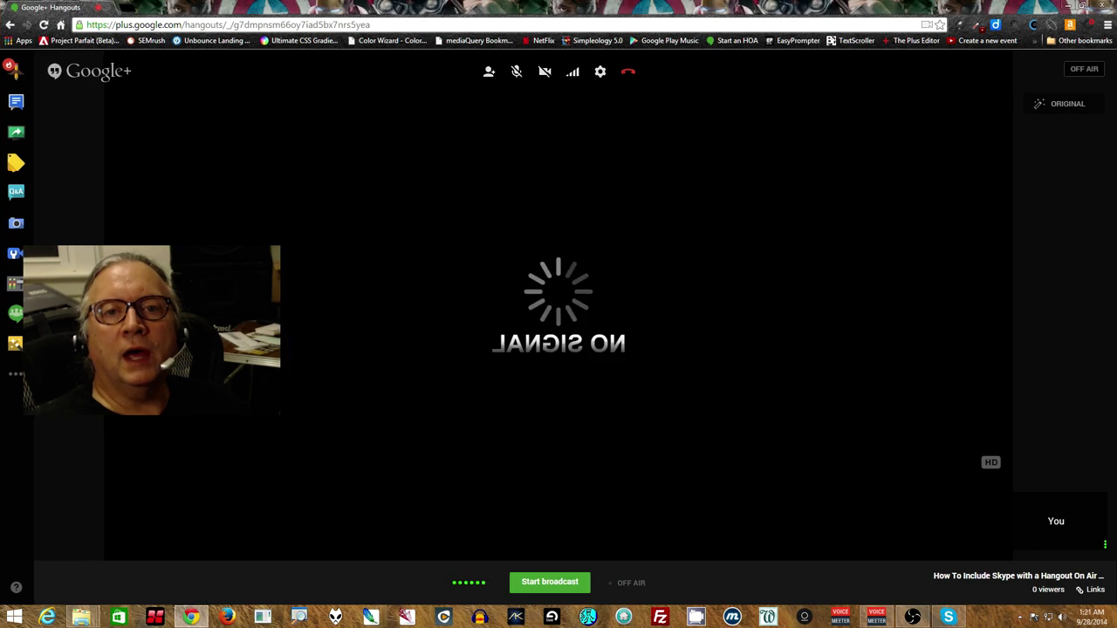
pyautogui.click(600, 73)
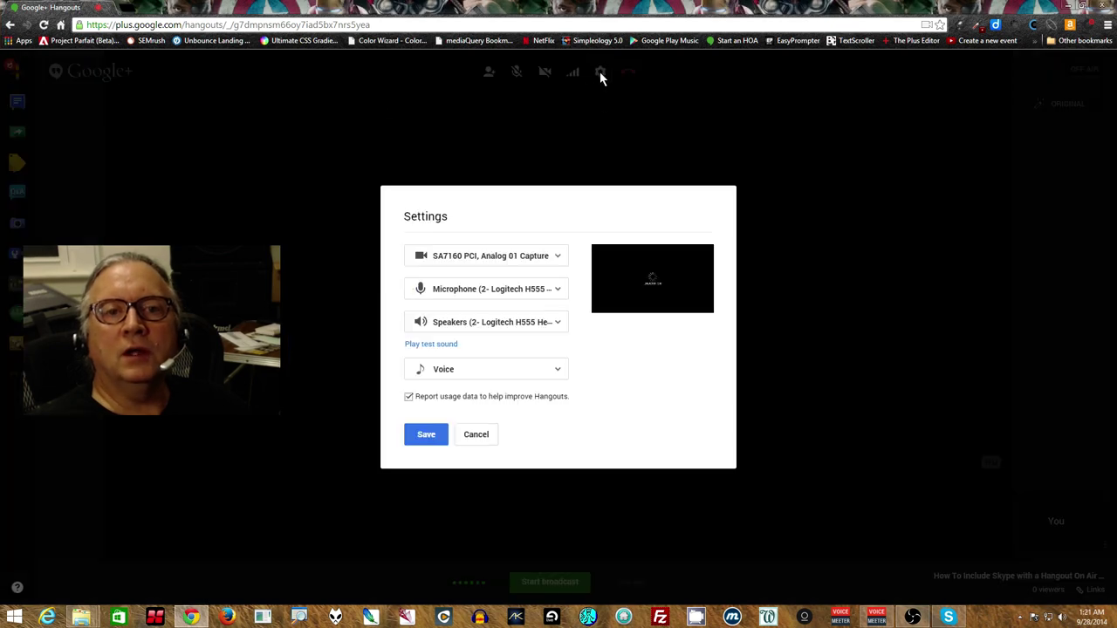
pyautogui.click(559, 290)
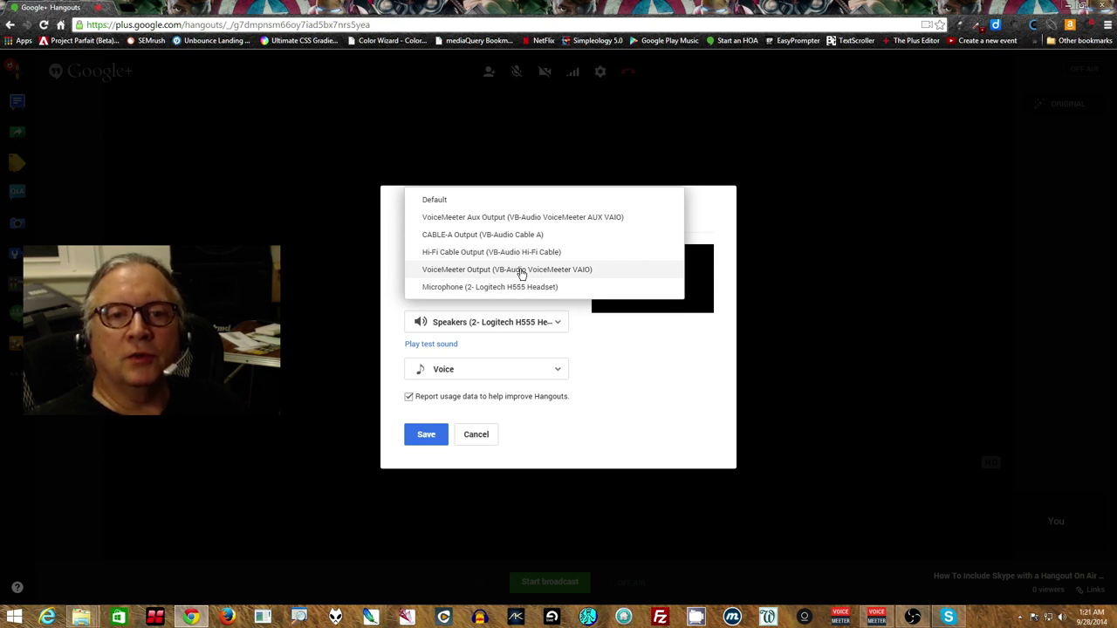
pyautogui.click(521, 272)
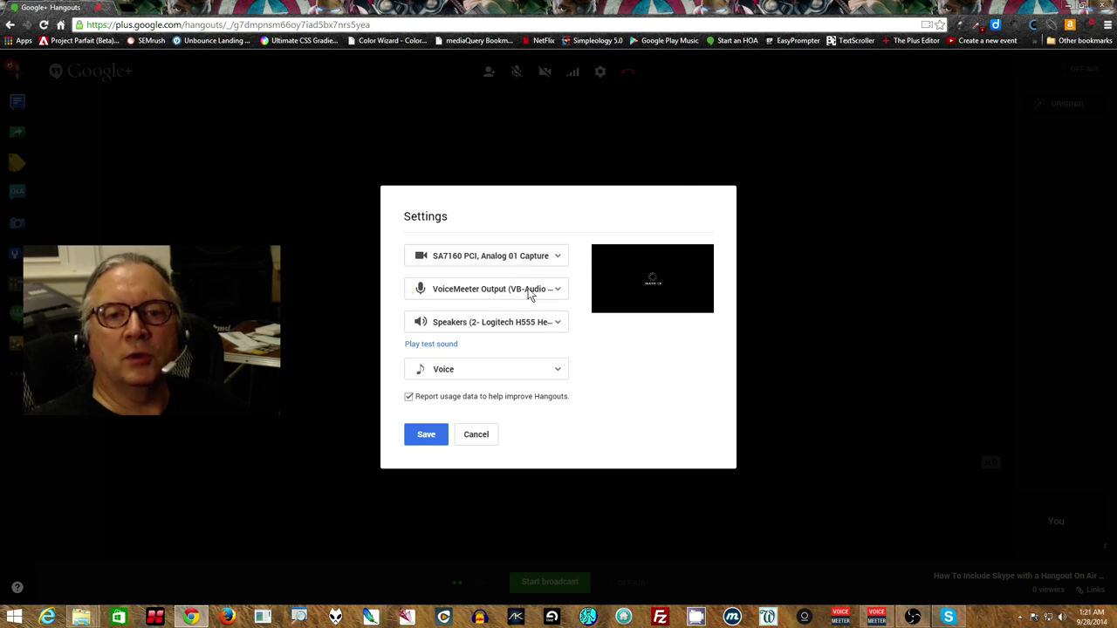
pyautogui.click(517, 324)
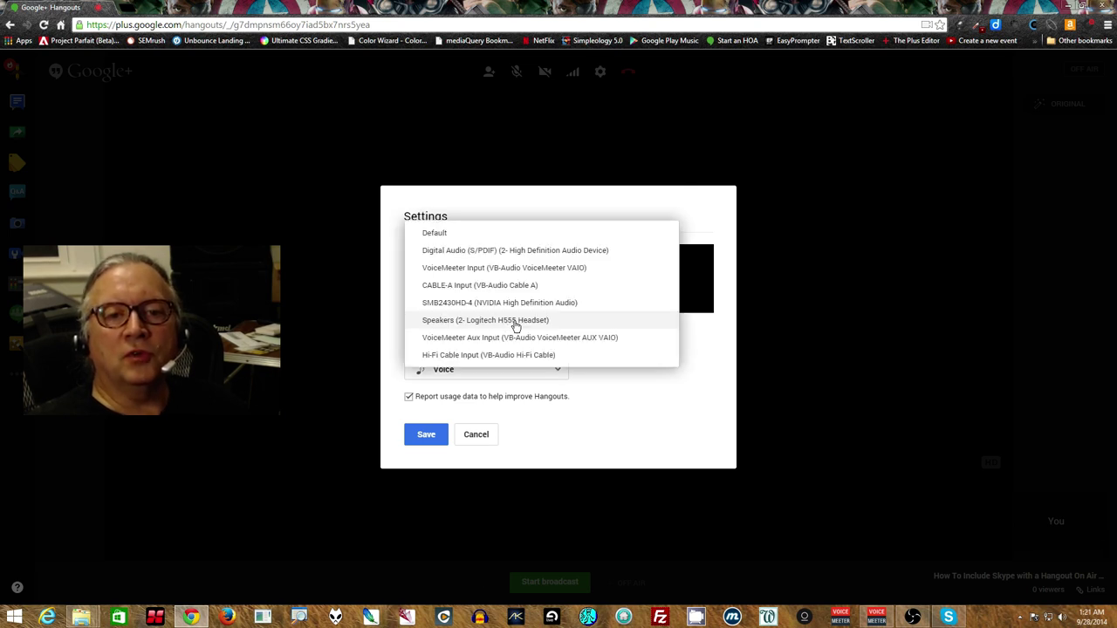
pyautogui.click(479, 286)
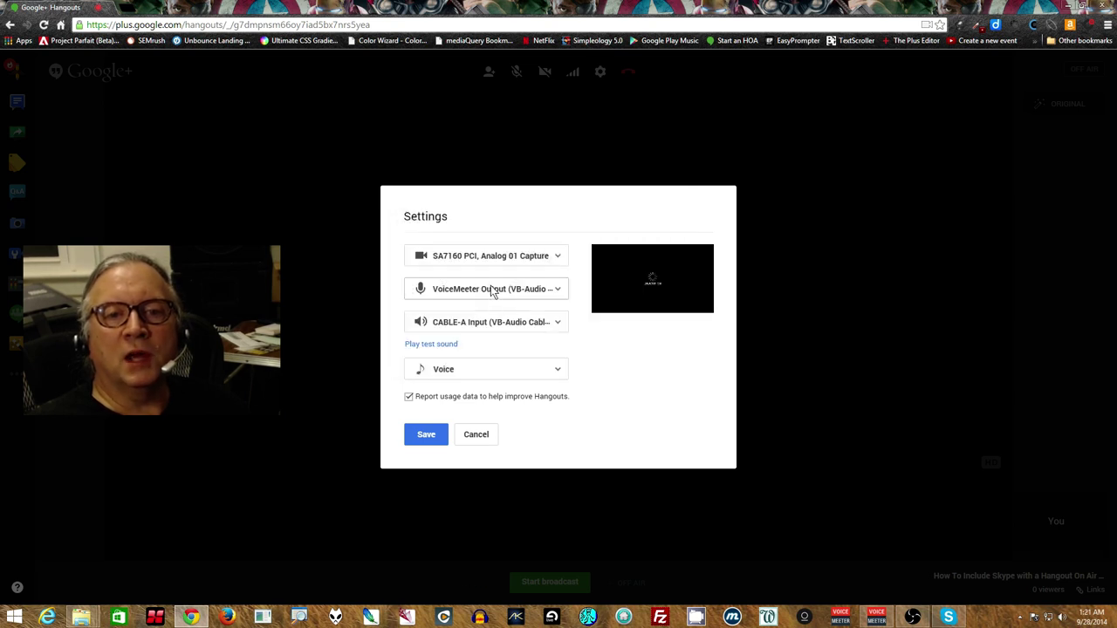
pyautogui.click(426, 437)
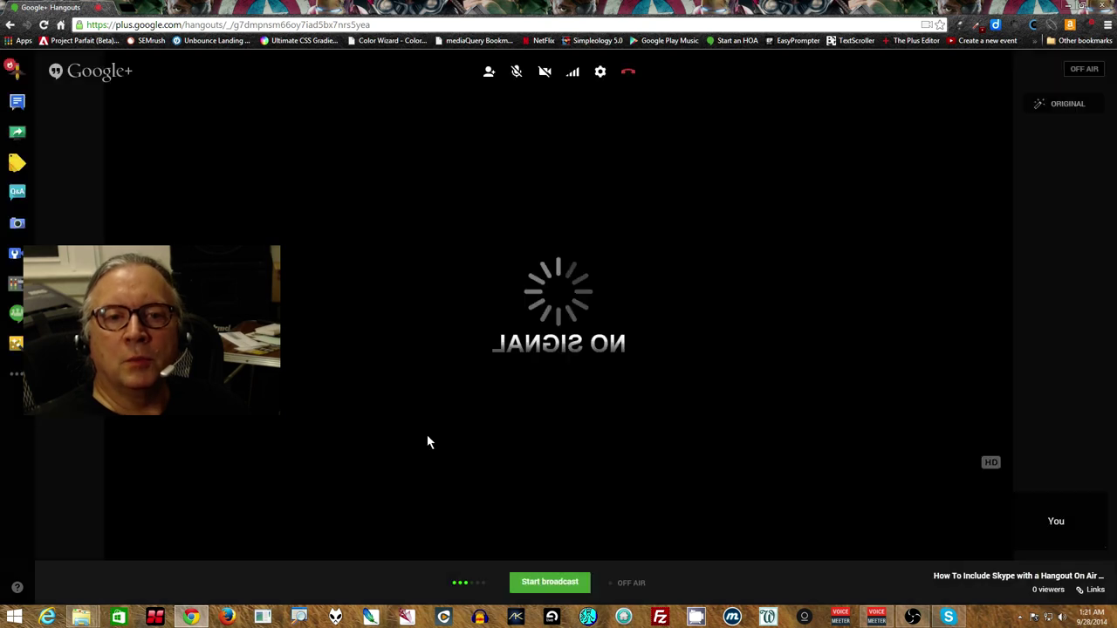
# - Play the Hangout test sound and watch it register on Voicemeeter's Hardware Input 2
pyautogui.click(876, 617)
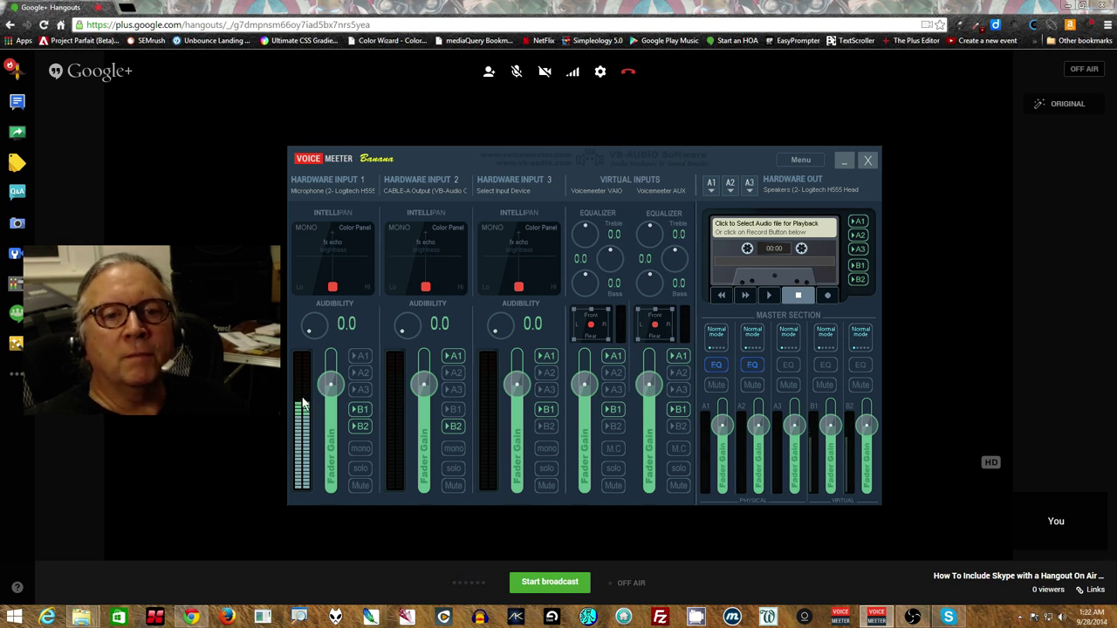
pyautogui.click(608, 82)
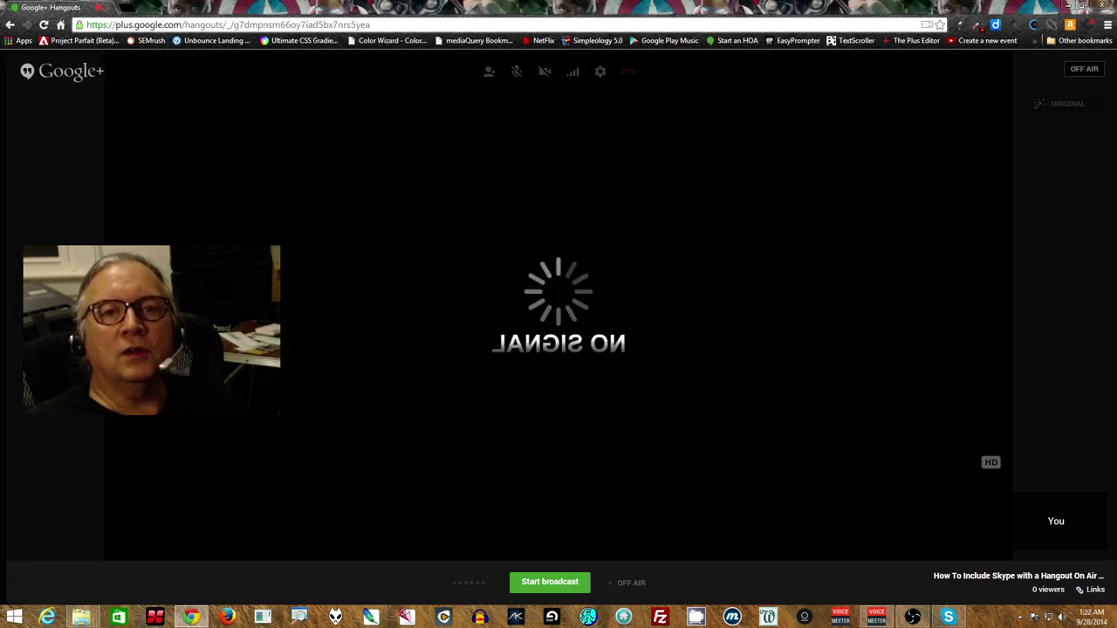
pyautogui.click(599, 73)
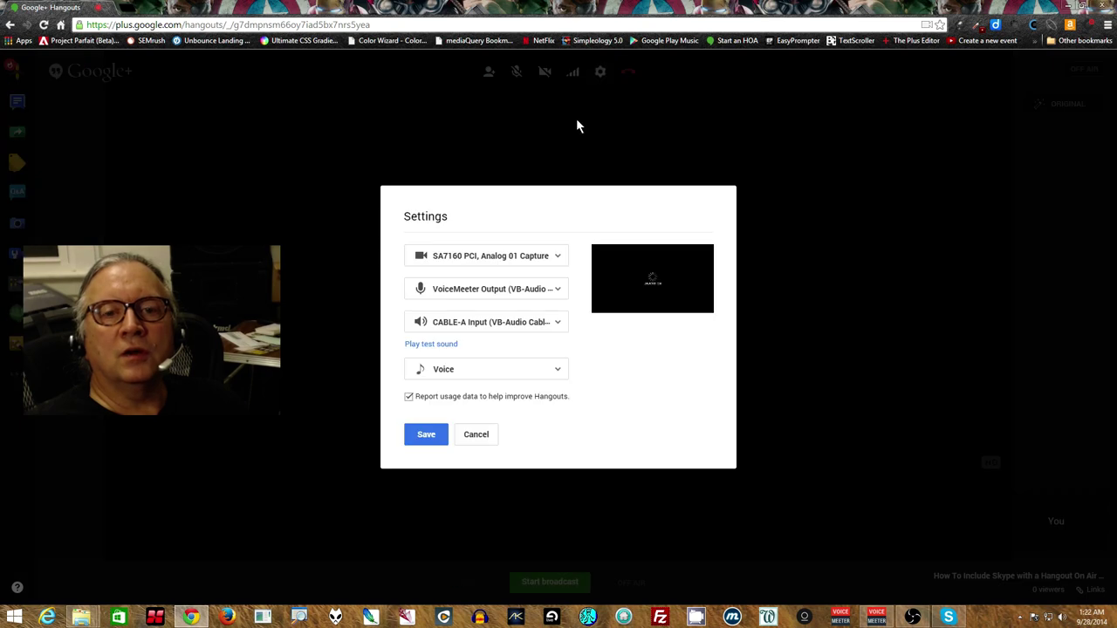
pyautogui.click(446, 345)
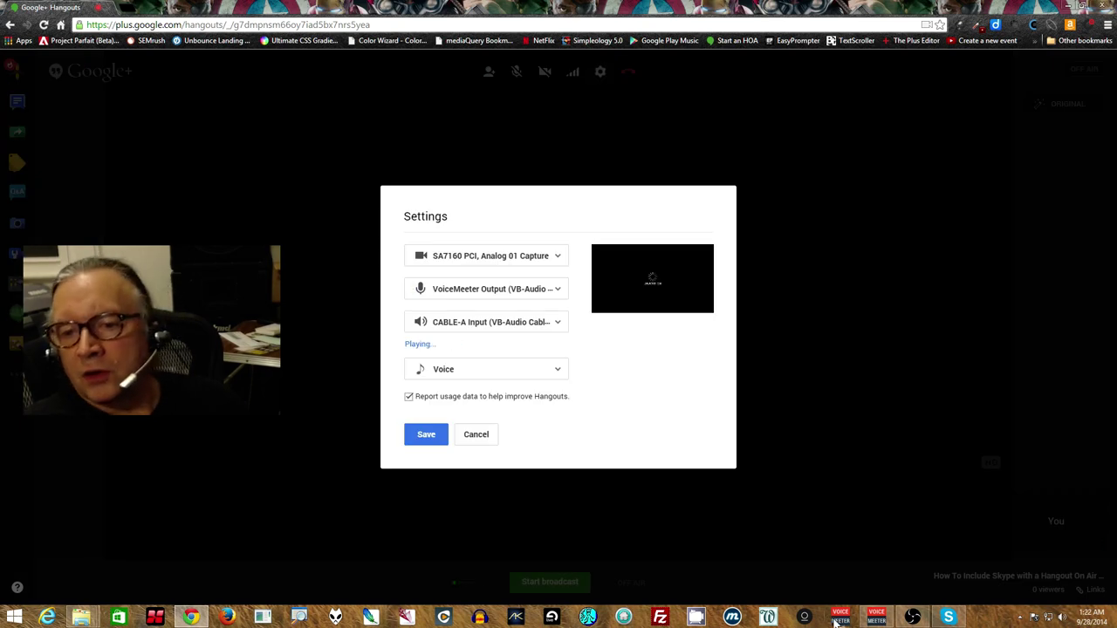
pyautogui.click(877, 617)
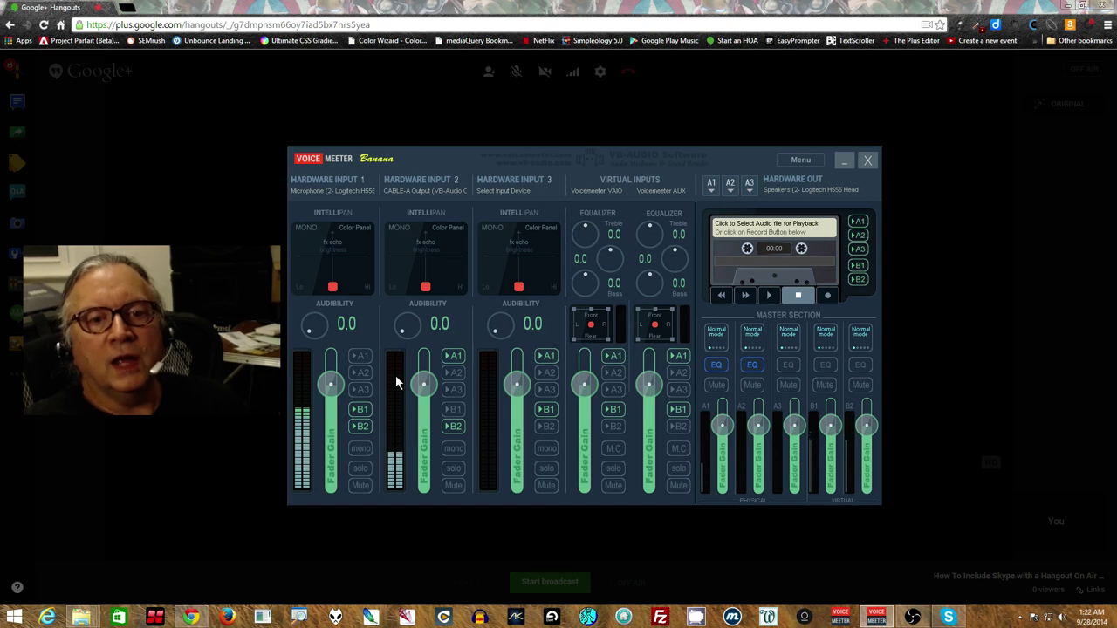
# - Verify Hardware Input 2 is CABLE-A Output and Input 1 the headset mic, then bring Skype forward
pyautogui.click(404, 189)
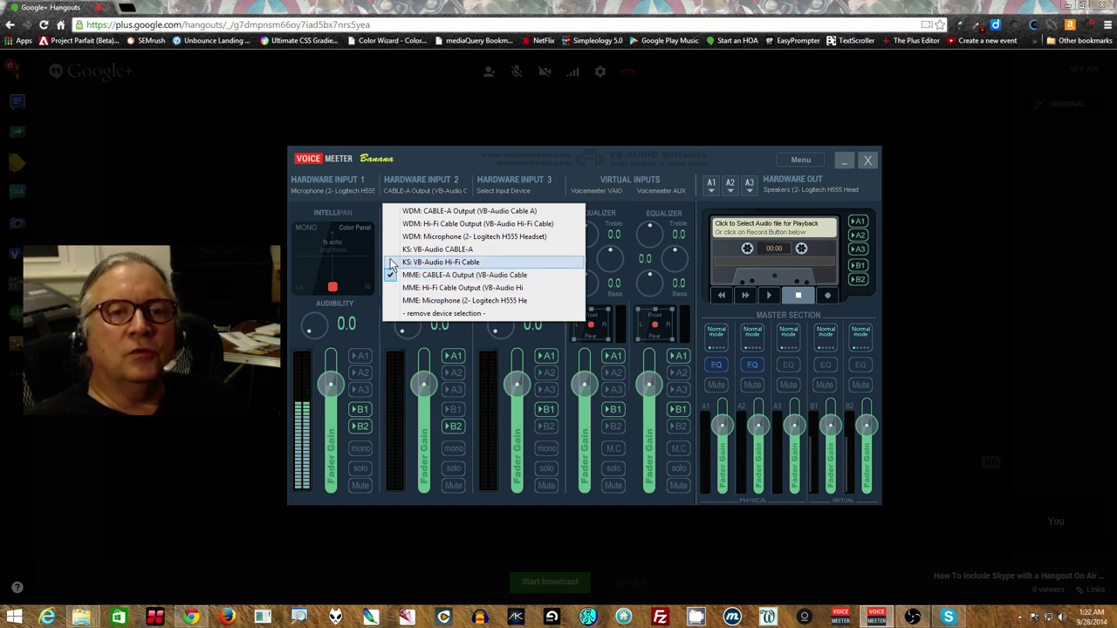
pyautogui.click(308, 182)
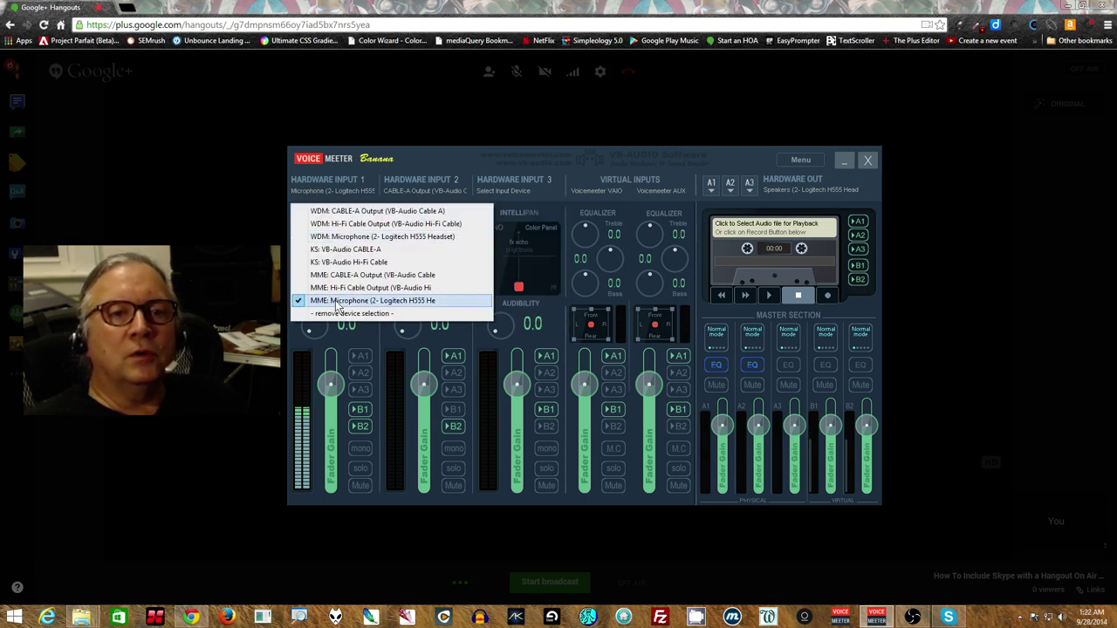
pyautogui.click(411, 169)
pyautogui.click(396, 190)
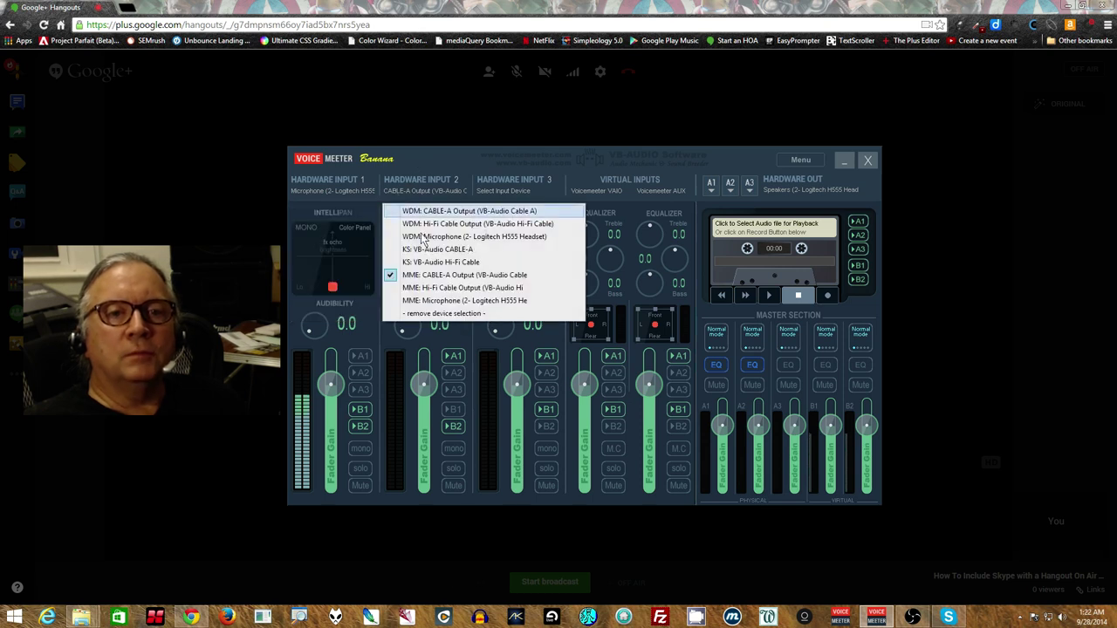
pyautogui.click(413, 153)
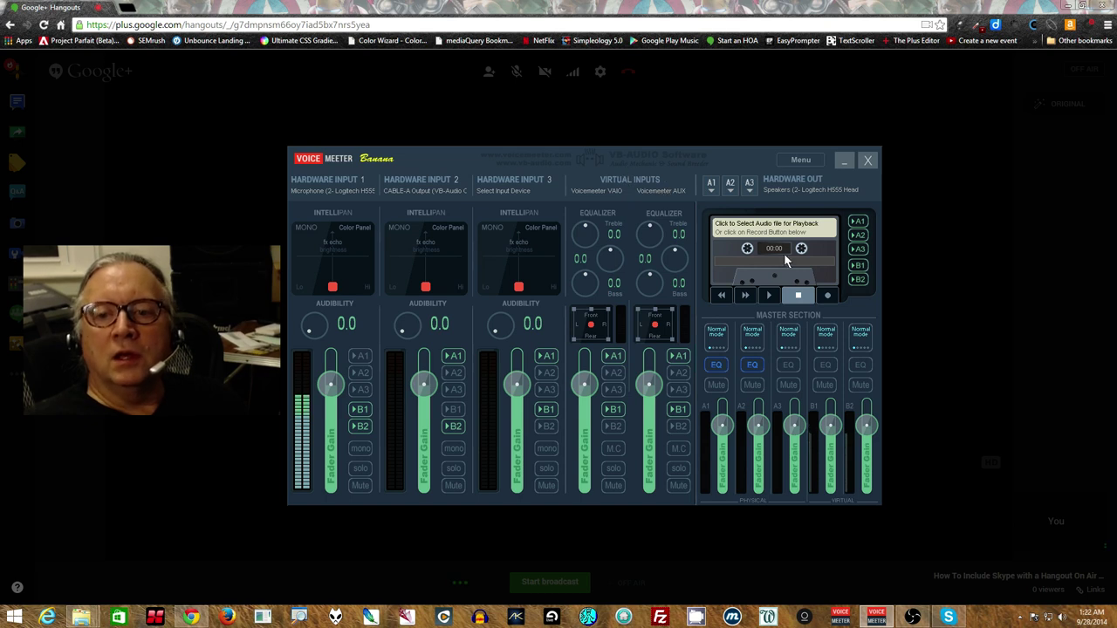
pyautogui.click(948, 617)
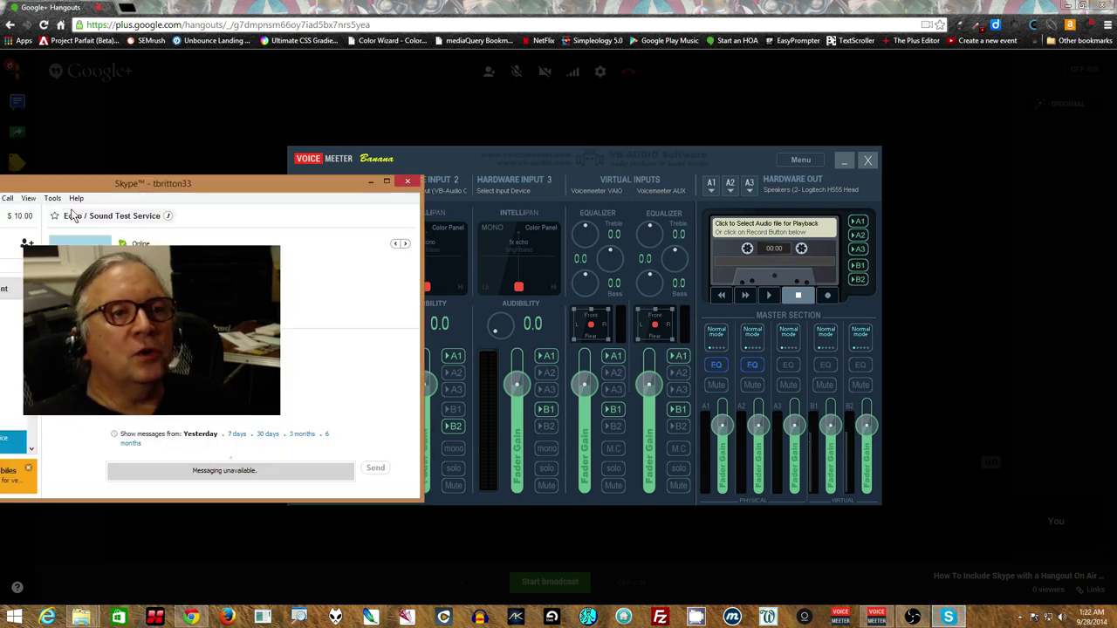
# - Set Skype's microphone to VoiceMeeter Aux Output and speakers to VoiceMeeter Aux Input, then test speakers
pyautogui.click(9, 198)
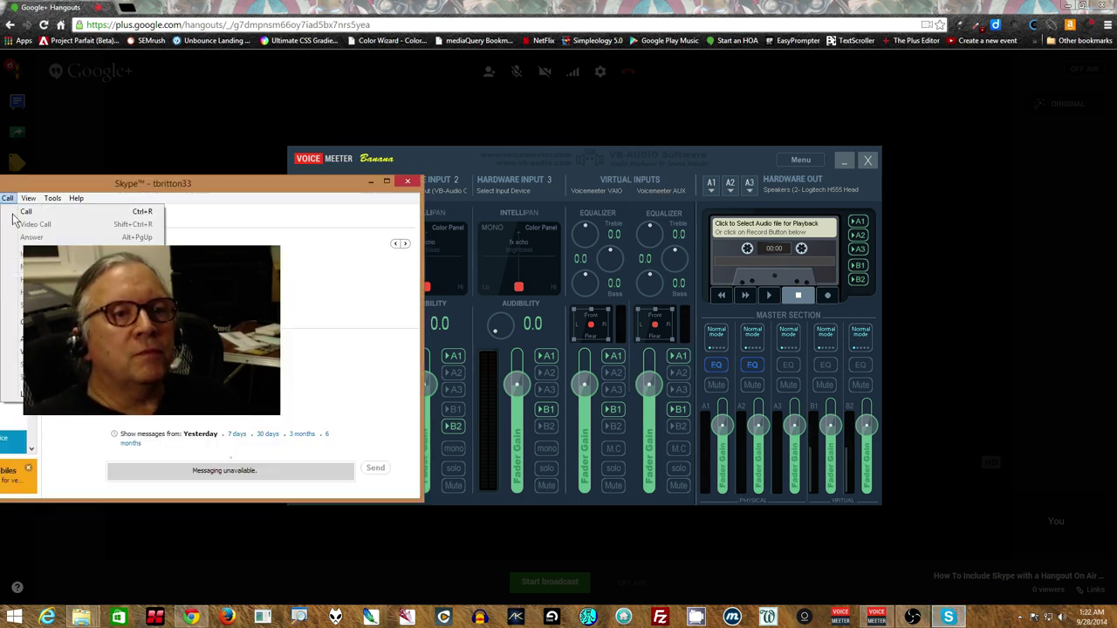
pyautogui.click(12, 339)
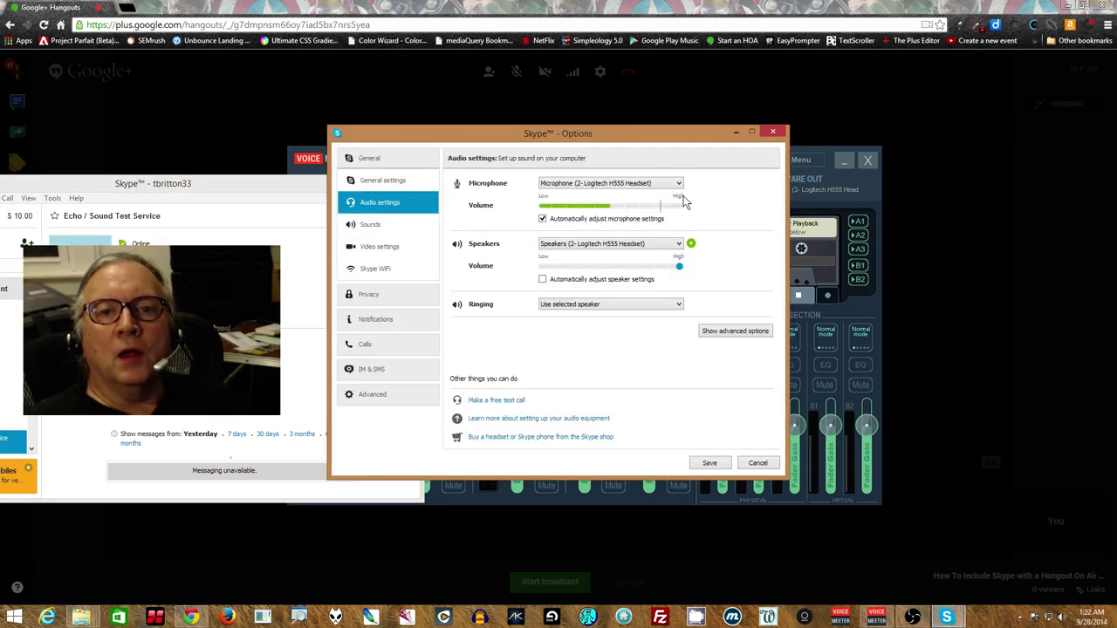
pyautogui.click(663, 180)
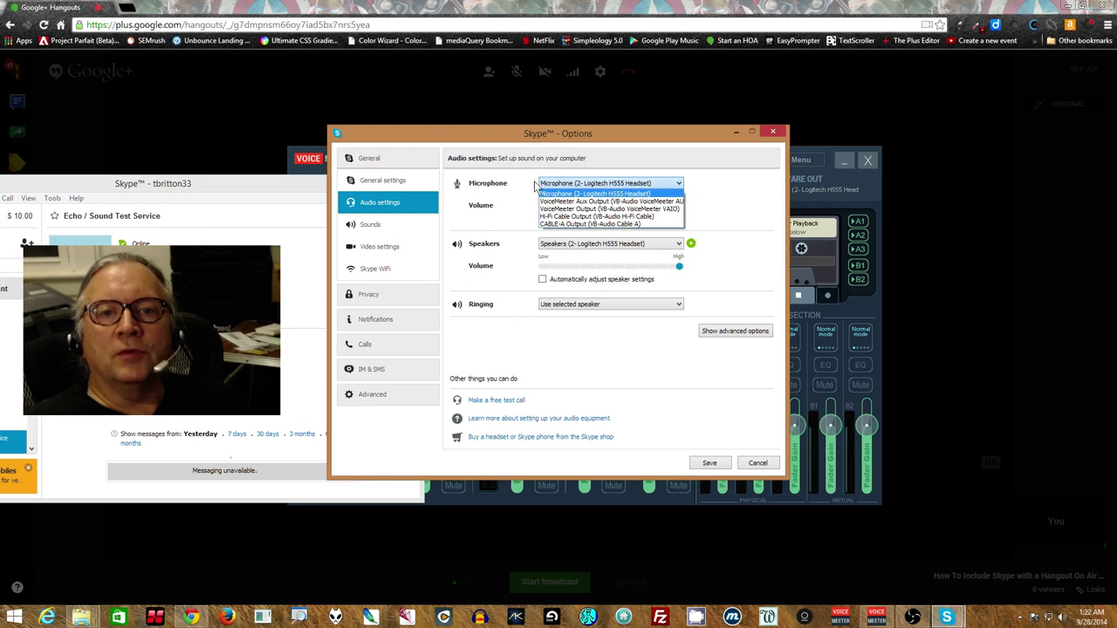
pyautogui.click(617, 201)
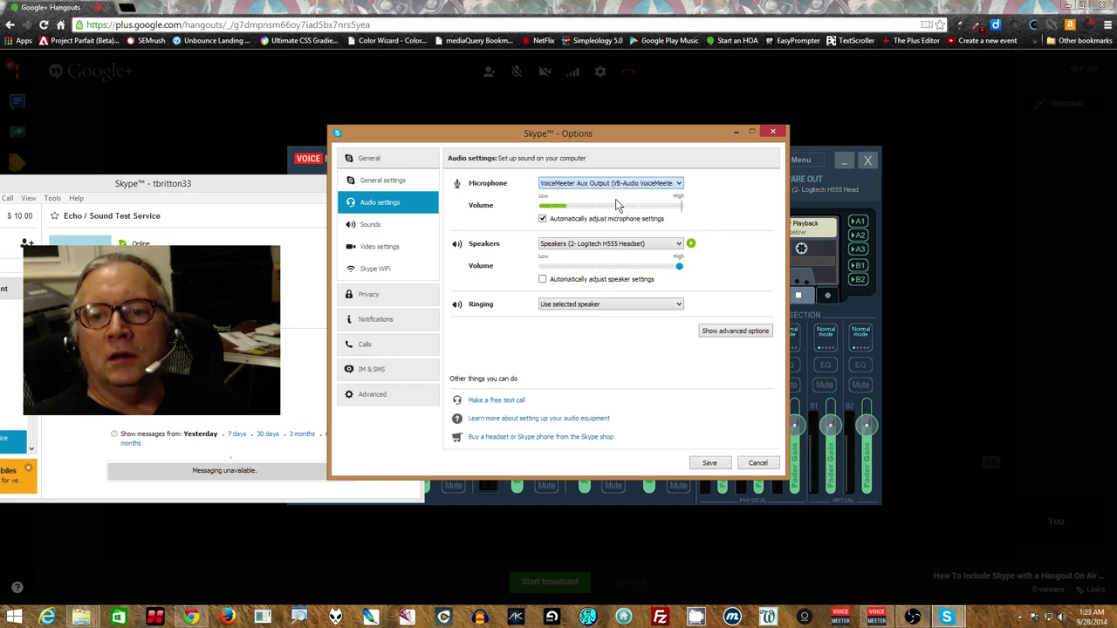
pyautogui.click(678, 245)
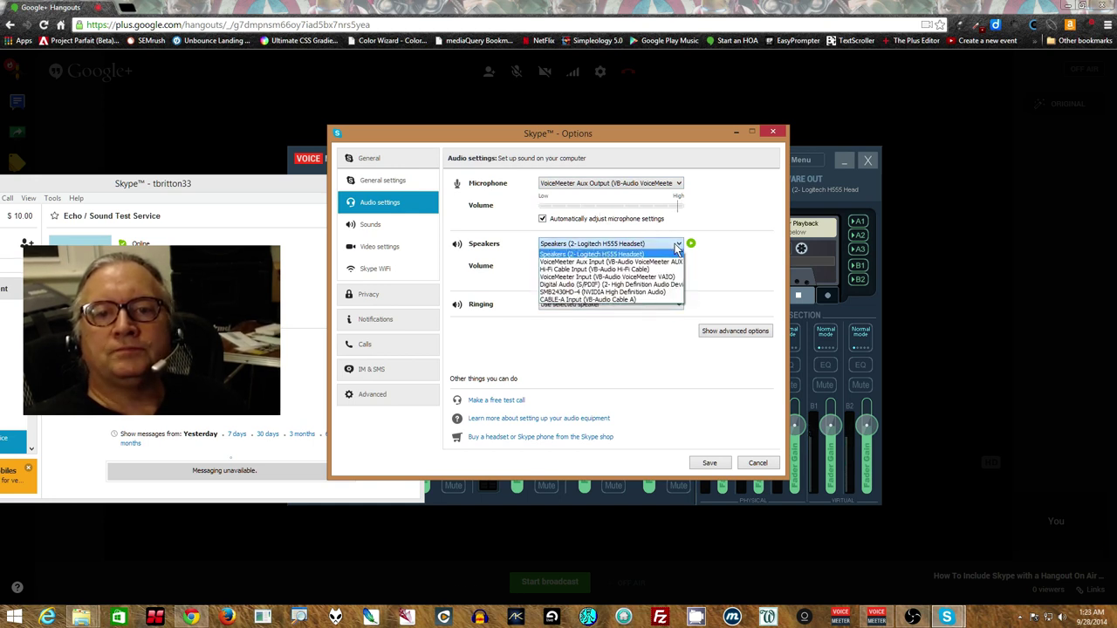
pyautogui.click(633, 262)
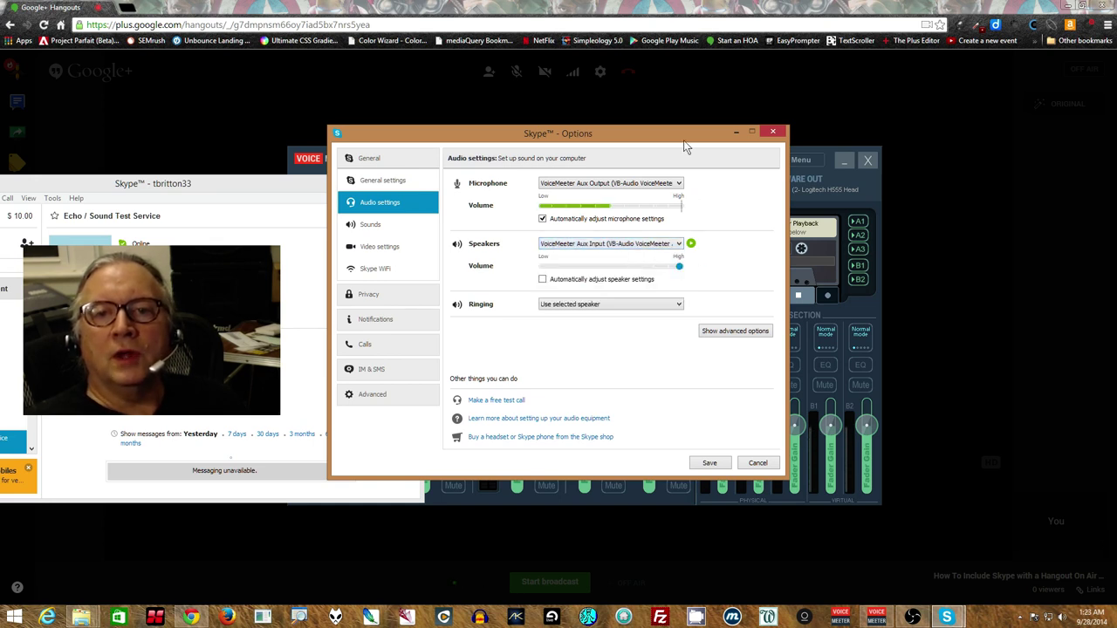
pyautogui.moveTo(675, 135); pyautogui.dragTo(372, 105)
pyautogui.click(389, 208)
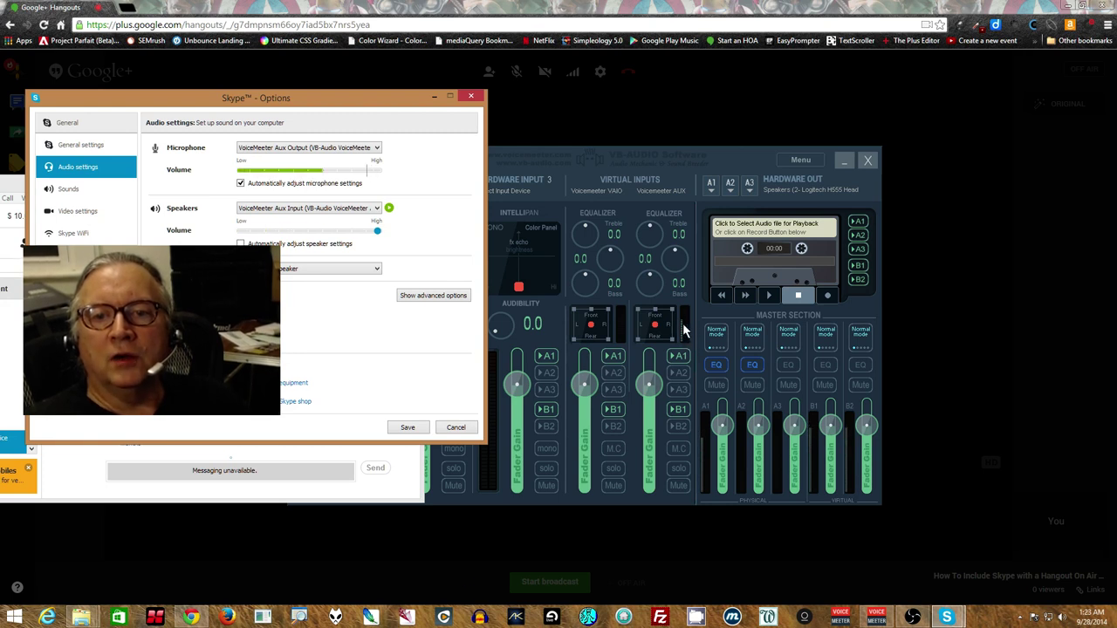
# - Replay Skype's speaker test twice while watching the Voicemeeter mixer levels
pyautogui.click(390, 213)
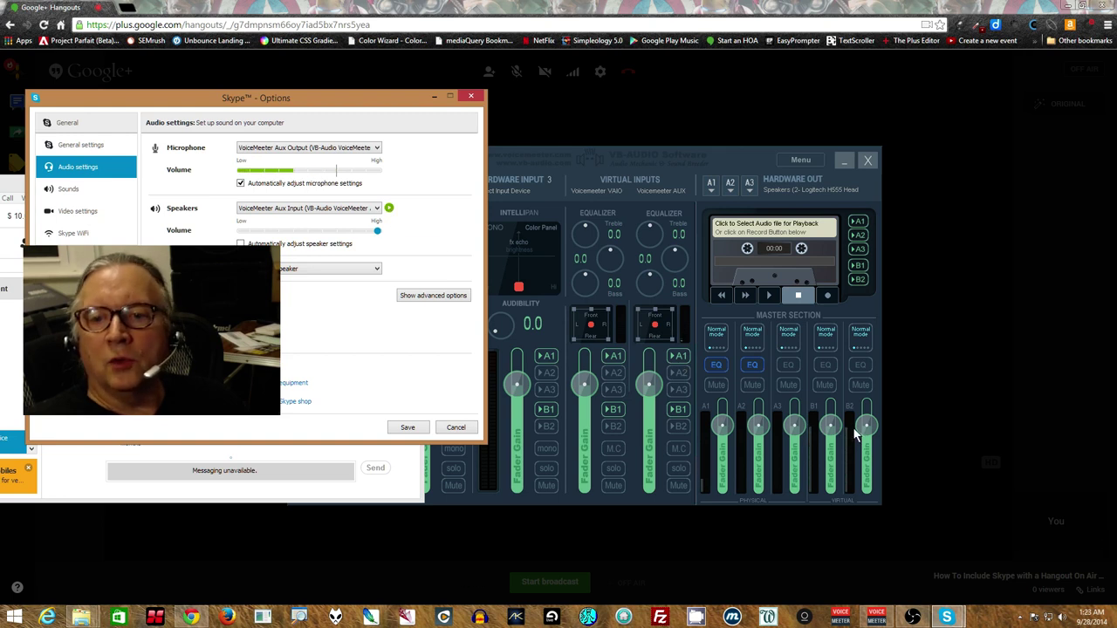
pyautogui.click(389, 209)
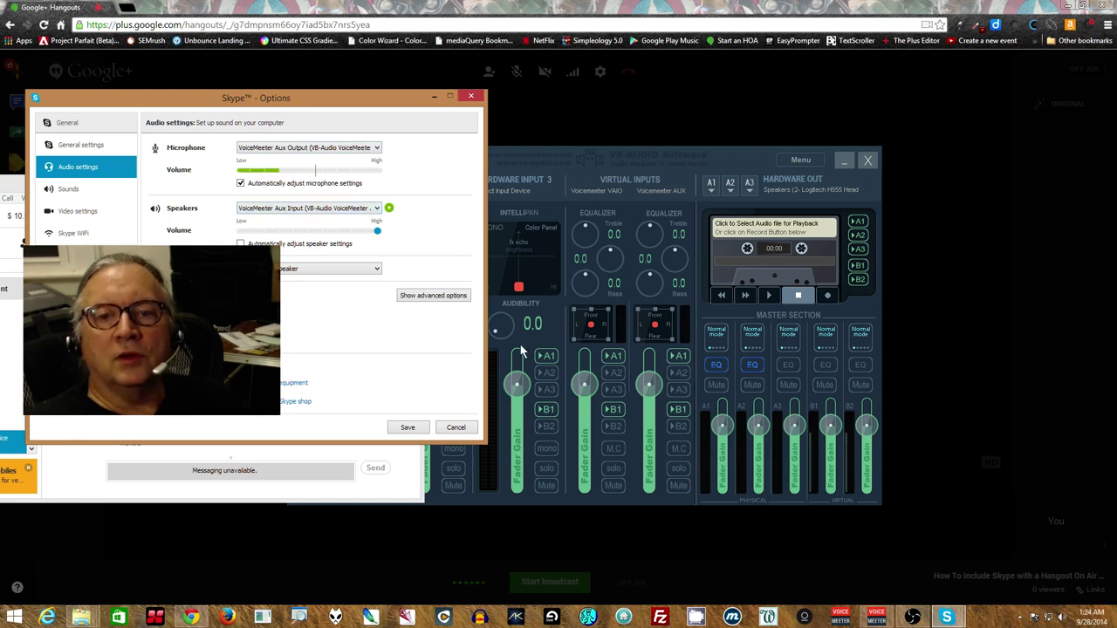
# - Save Skype's audio settings, minimize Skype, and turn on B2 for Hardware Input 1
pyautogui.click(419, 428)
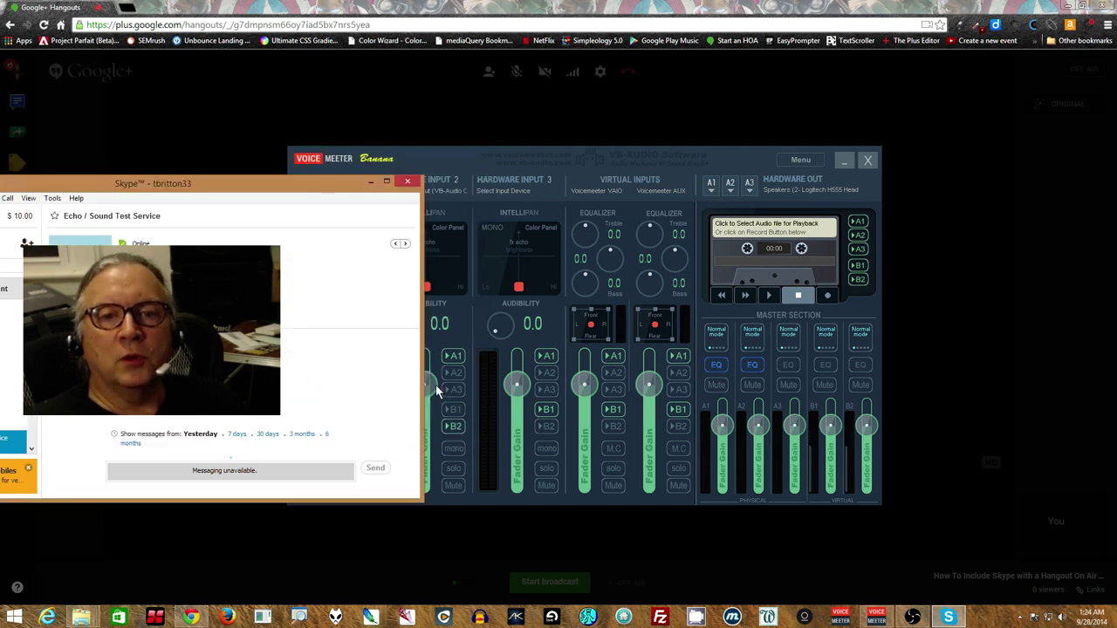
pyautogui.click(743, 159)
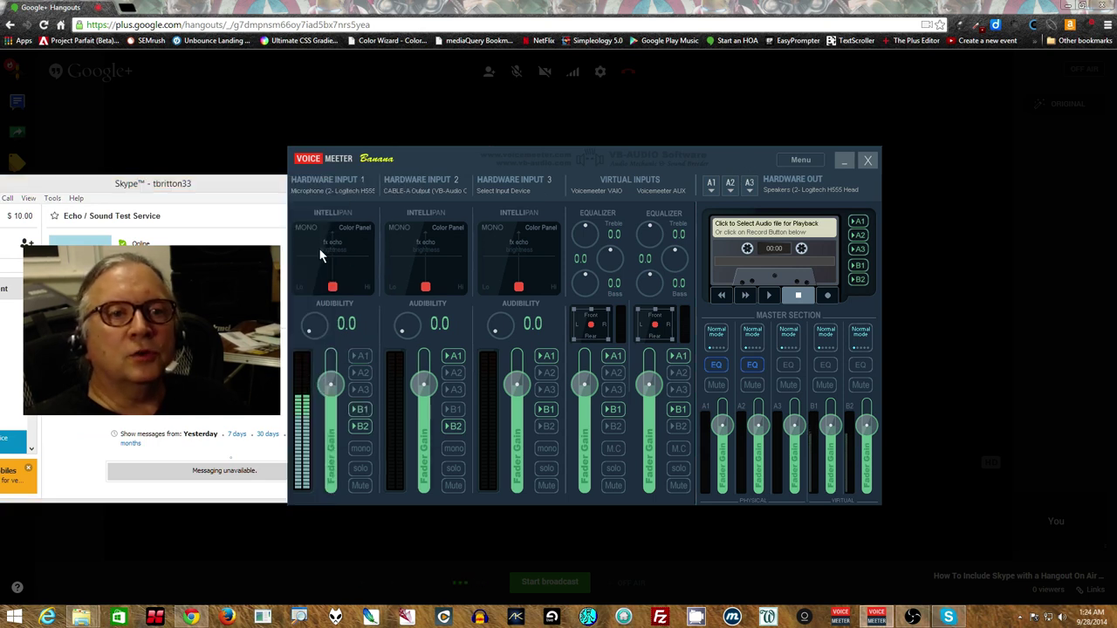
pyautogui.click(233, 183)
pyautogui.click(370, 182)
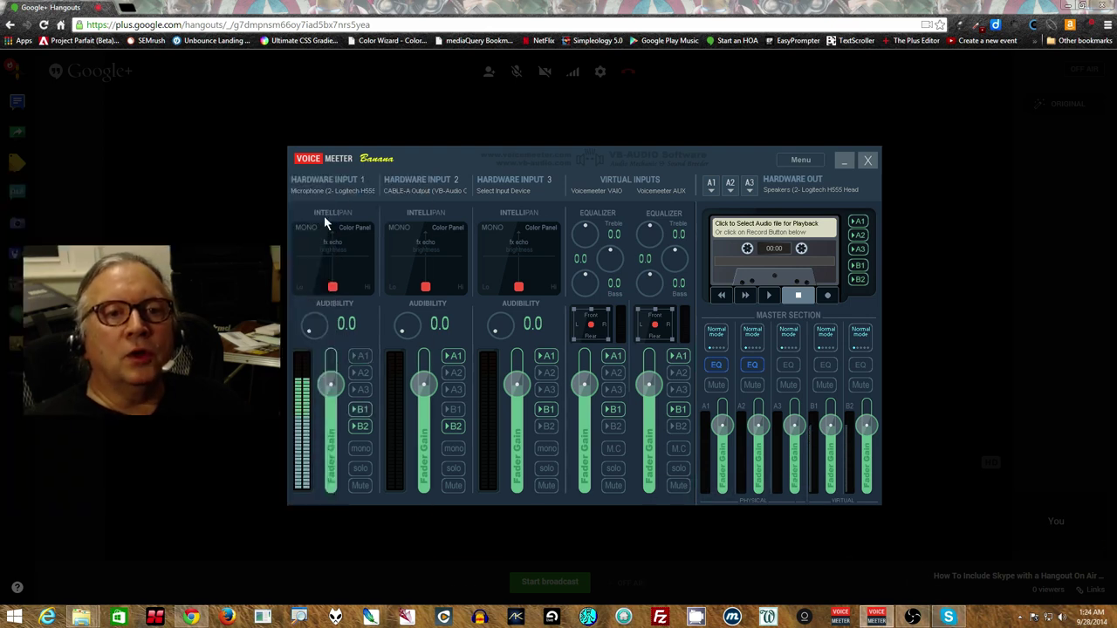
pyautogui.click(364, 411)
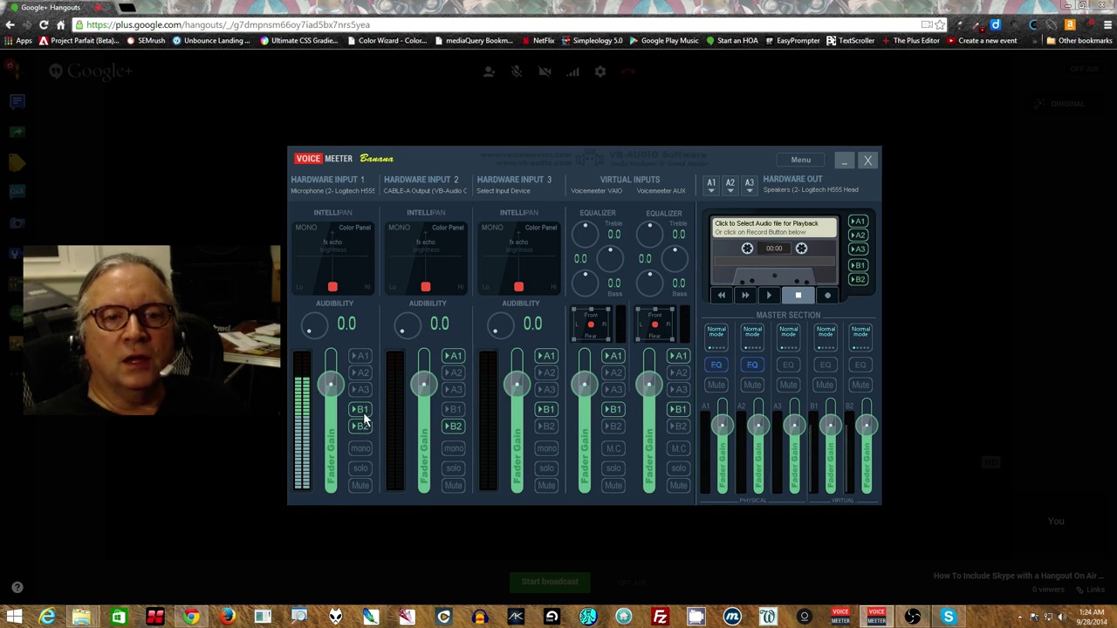
pyautogui.click(361, 426)
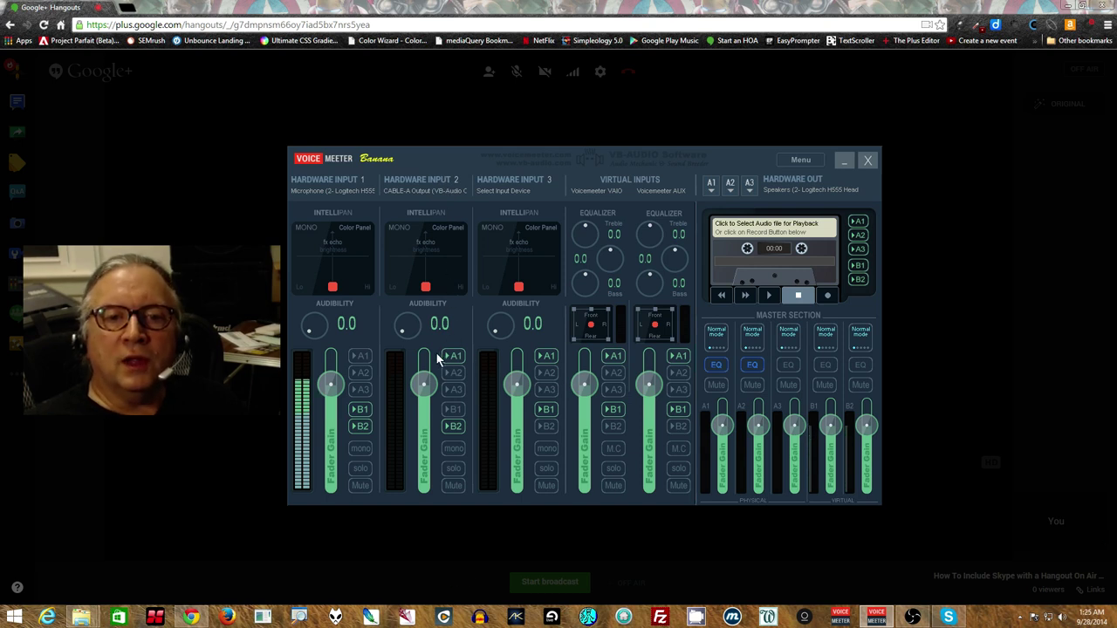
# - Leave A1 on MME Speakers and send Hardware Input 2 (CABLE-A Output) to bus B2
pyautogui.click(712, 187)
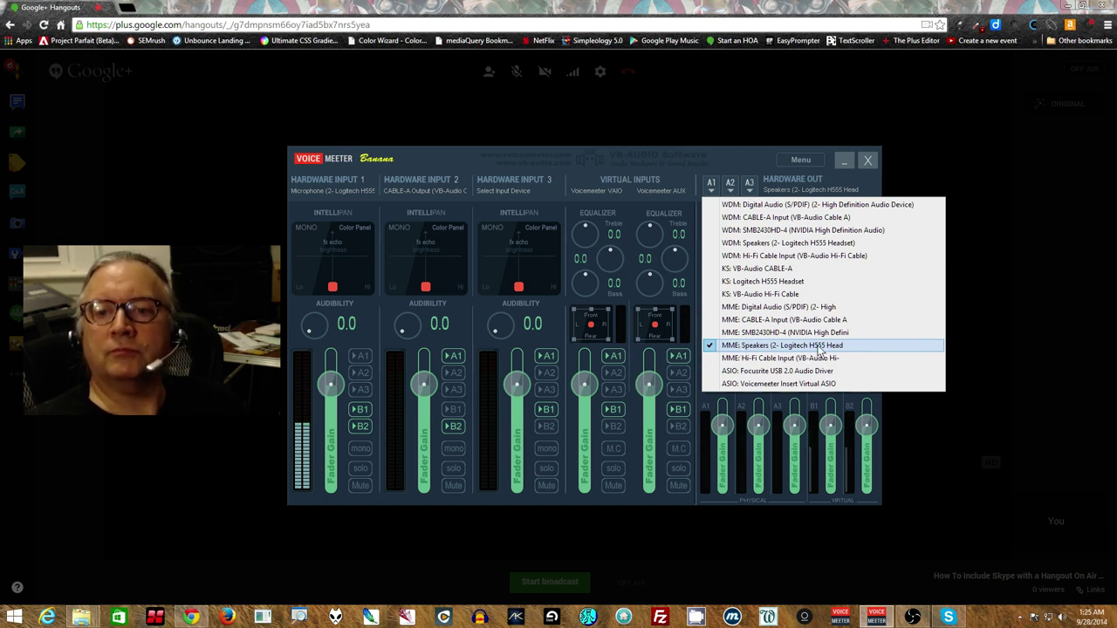
pyautogui.click(718, 161)
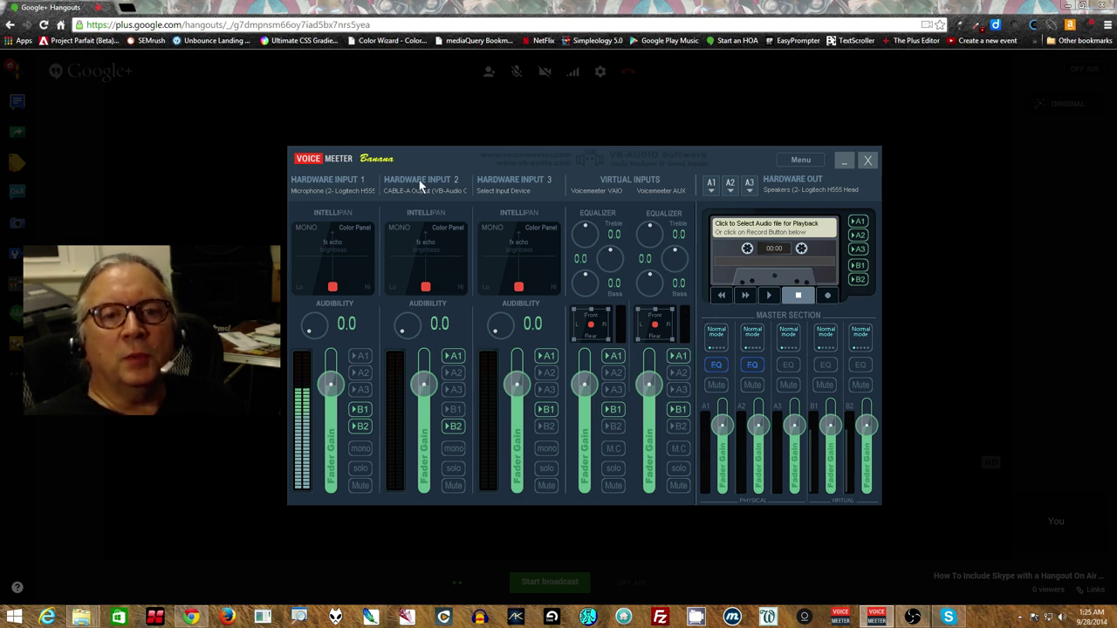
pyautogui.click(457, 425)
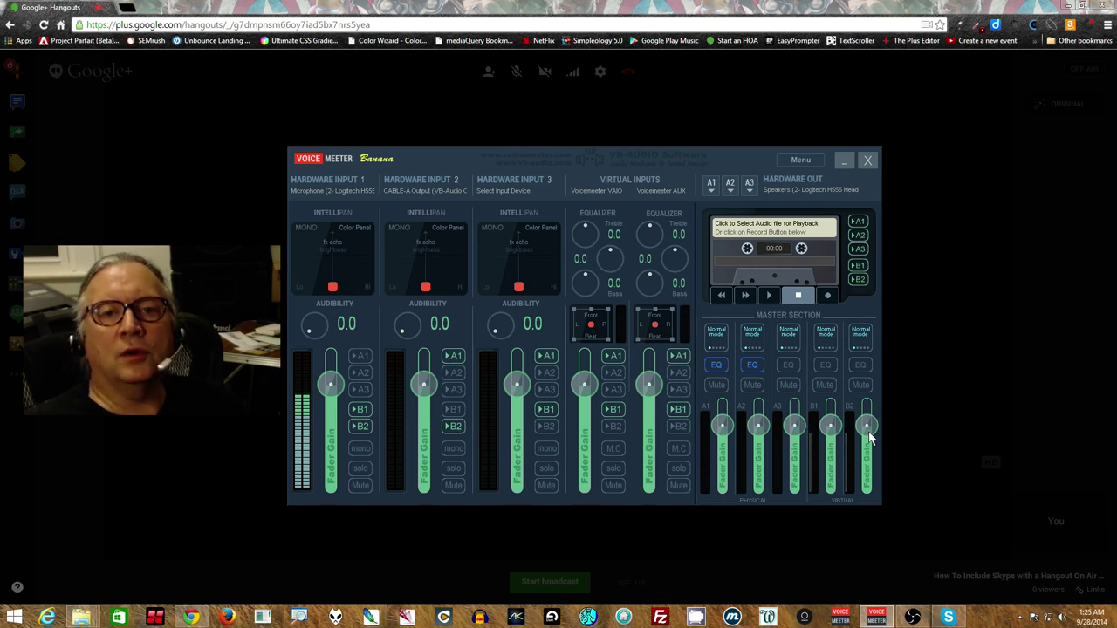
# - Play the Hangouts test sound again and switch back to the Voicemeeter mixer
pyautogui.click(602, 73)
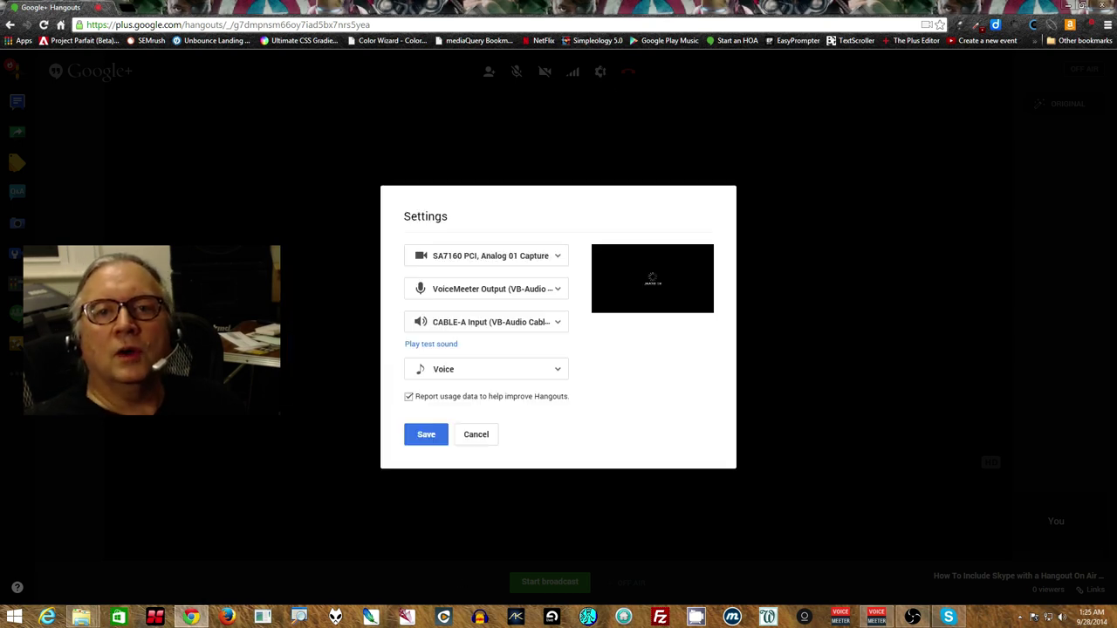
pyautogui.click(450, 345)
pyautogui.click(877, 617)
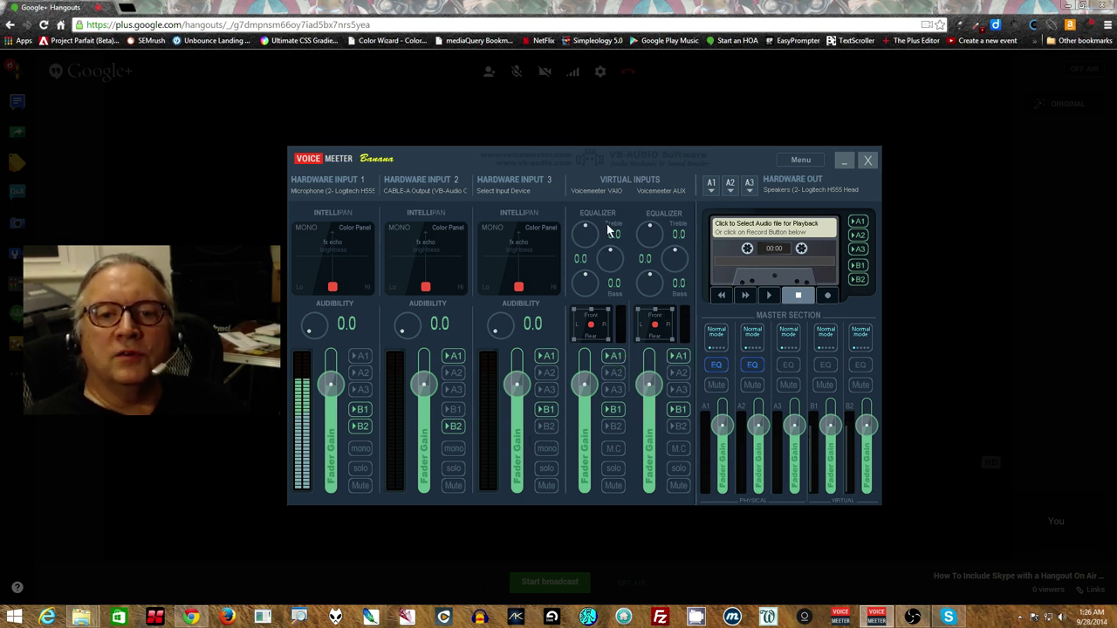
# - Toggle the VAIO virtual input's B2 and B1 buttons, leaving B1 lit
pyautogui.click(613, 427)
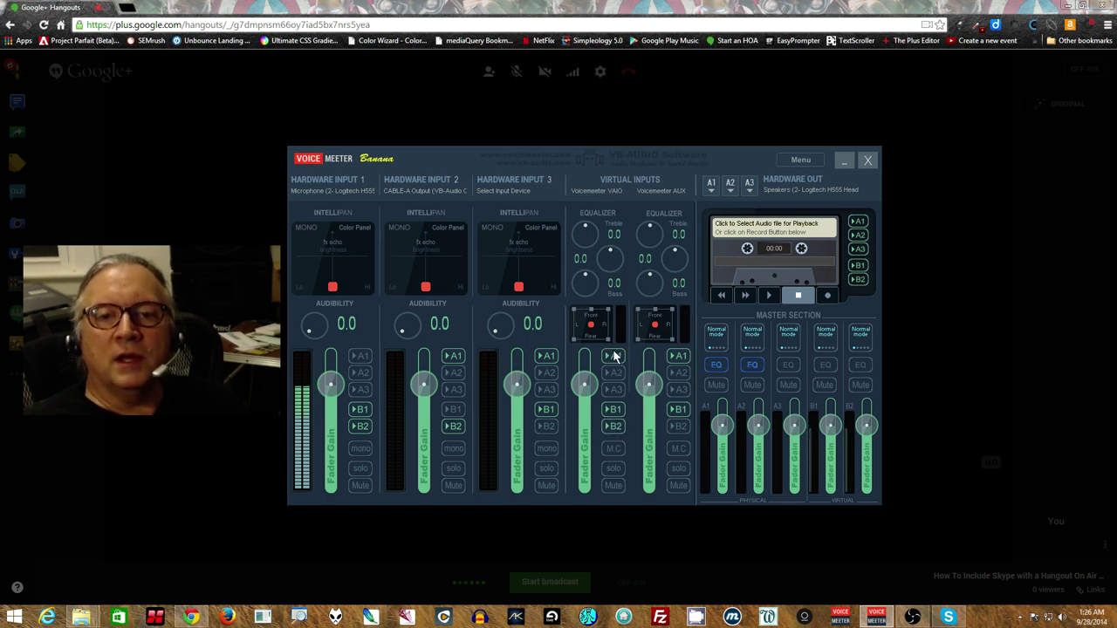
pyautogui.click(613, 410)
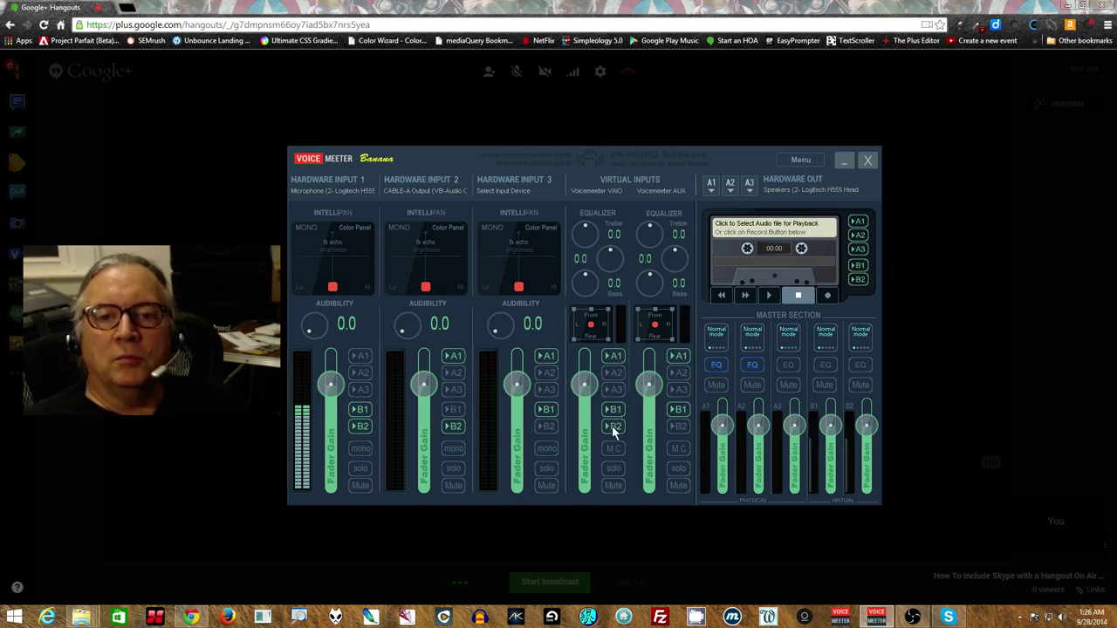
pyautogui.click(615, 410)
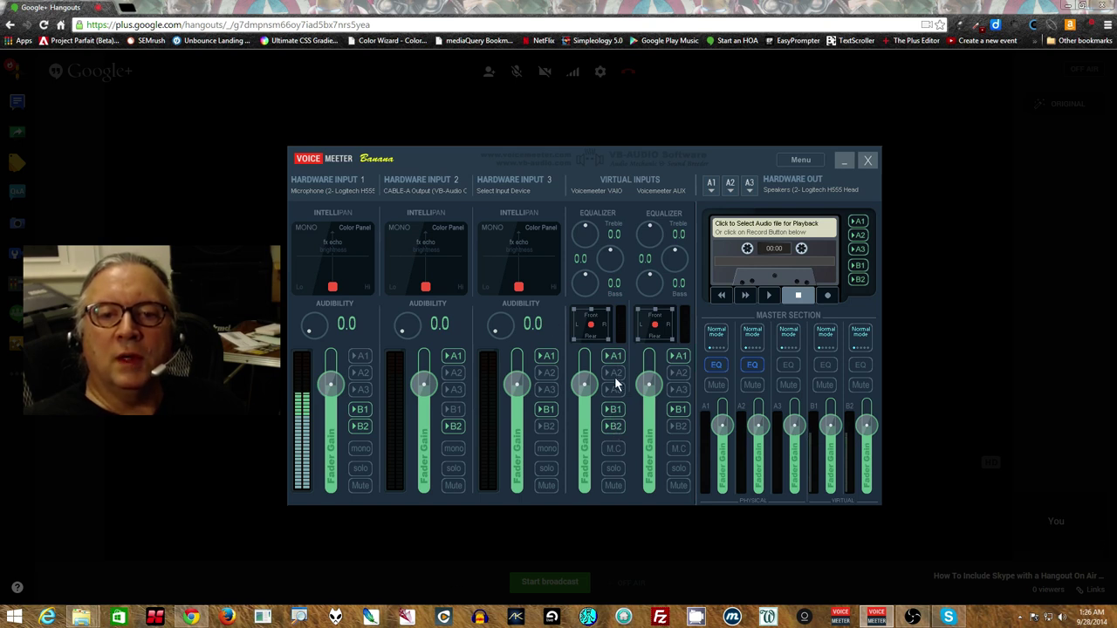
pyautogui.click(616, 414)
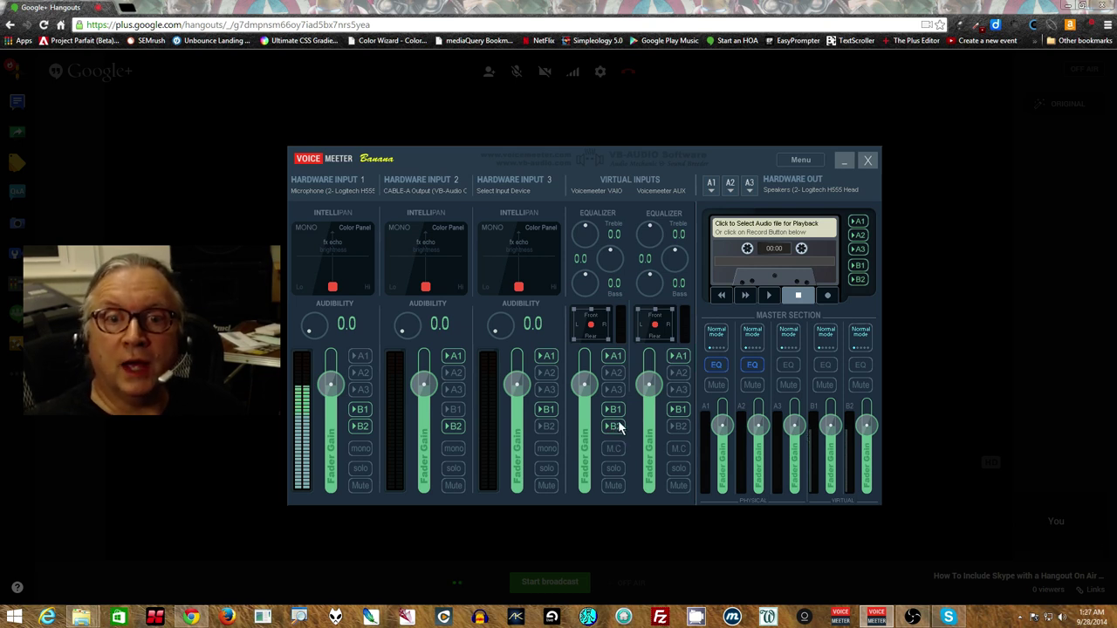
# - Turn on B2 on the VAIO strip and B1 on the AUX virtual input strip
pyautogui.click(613, 426)
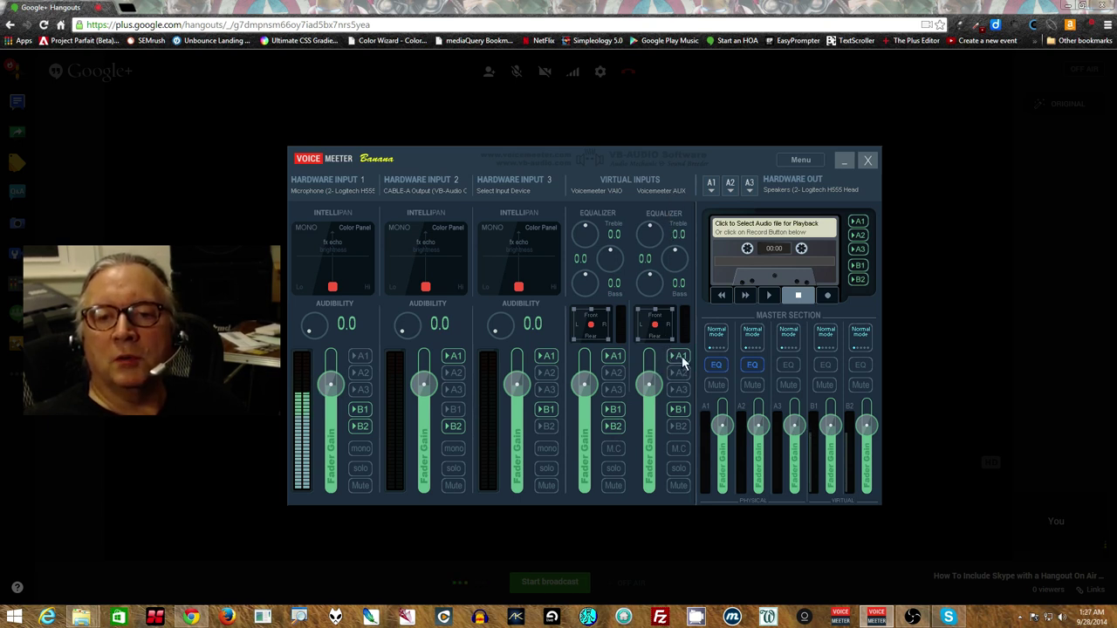
pyautogui.click(678, 407)
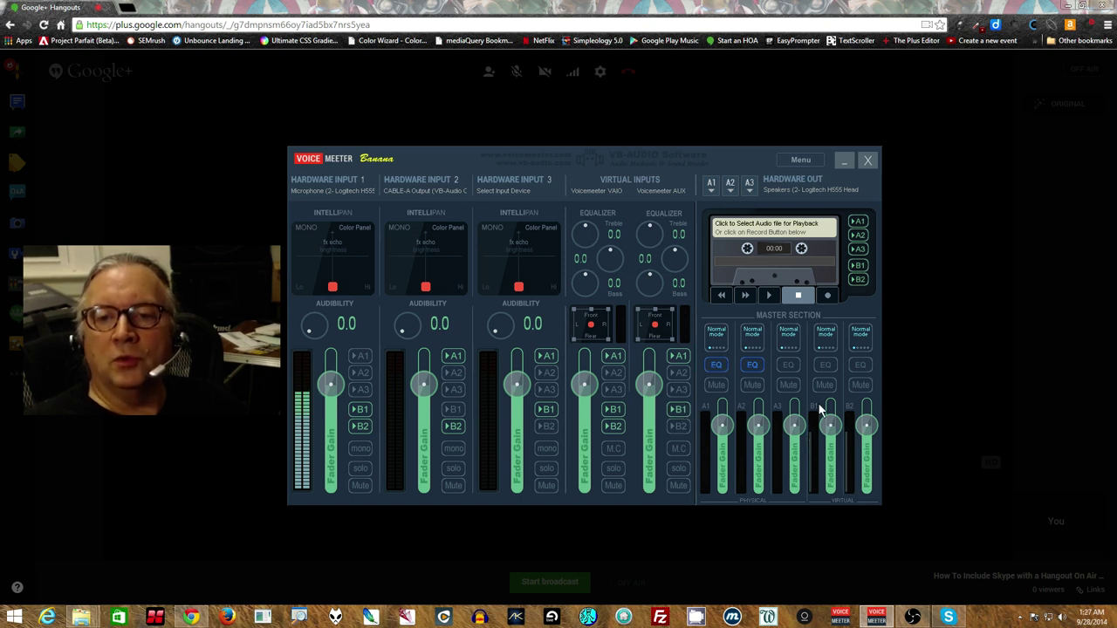